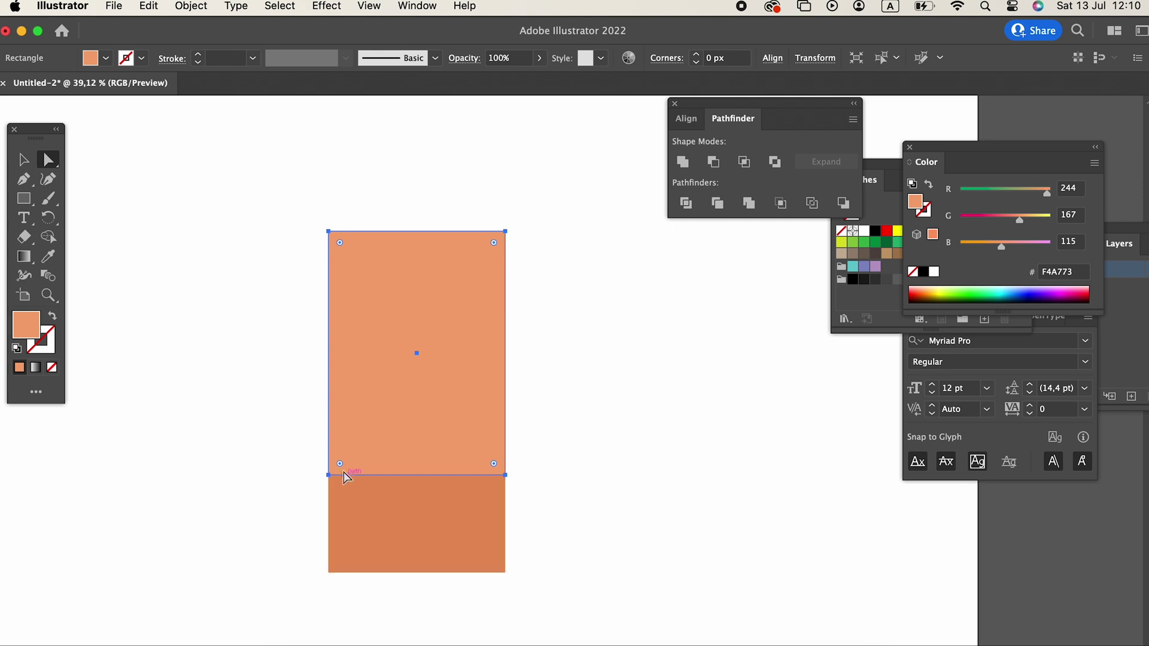
Fully round the corners of the light orange rectangle to form a head, and move the shape up.
left_click_drag(339, 464, 505, 270)
left_click(556, 485)
left_click_drag(437, 421, 437, 375)
Shorten the darker neck rectangle by raising its two bottom anchor points.
left_click(449, 527)
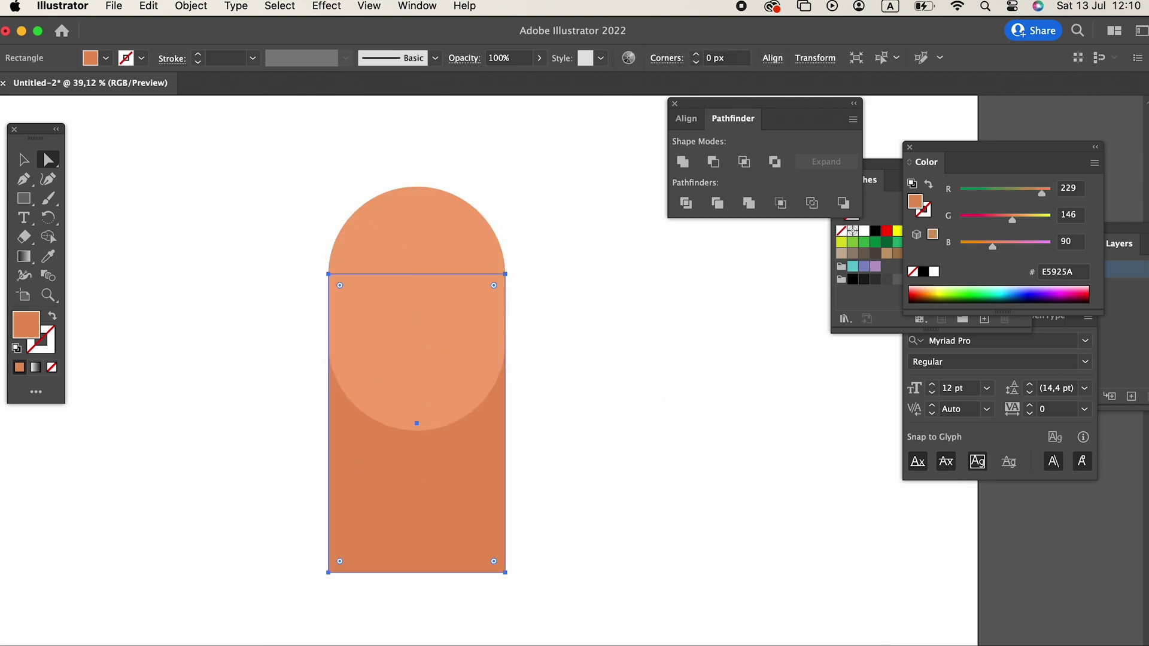
left_click_drag(490, 594, 298, 562)
left_click_drag(370, 574, 367, 504)
left_click(526, 477)
Draw a horizontal rectangle across the middle of the head, extending past both sides, and fully round its corners for the ears.
key("z")
left_click_drag(422, 215, 520, 317)
left_click_drag(520, 362, 518, 346)
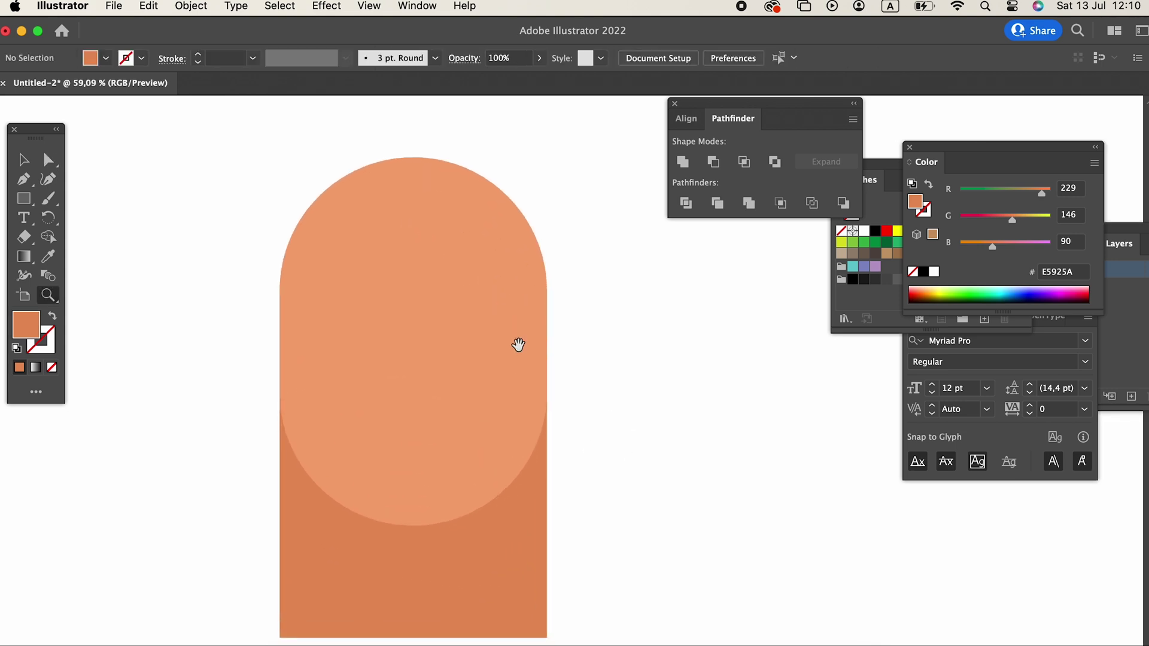
left_click(24, 159)
left_click(24, 200)
left_click_drag(249, 357, 573, 302)
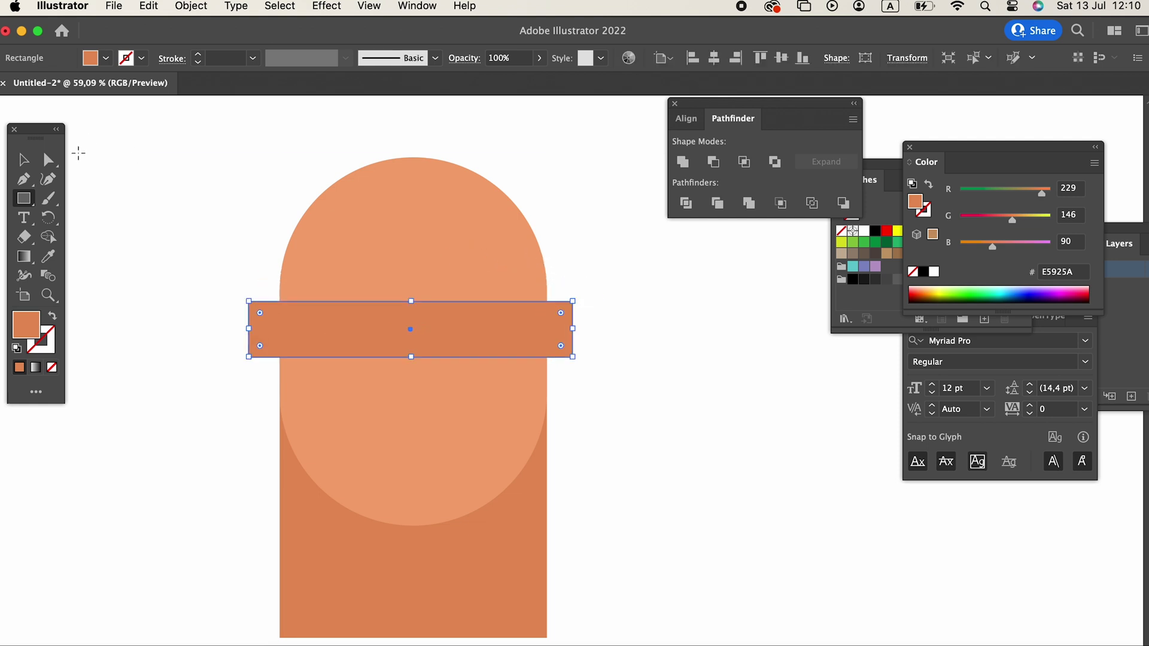
left_click(48, 159)
left_click_drag(259, 314, 706, 385)
left_click(285, 215)
Center the head, neck and ear shapes horizontally on the artboard.
left_click(22, 158)
left_click_drag(671, 548, 147, 270)
left_click(659, 58)
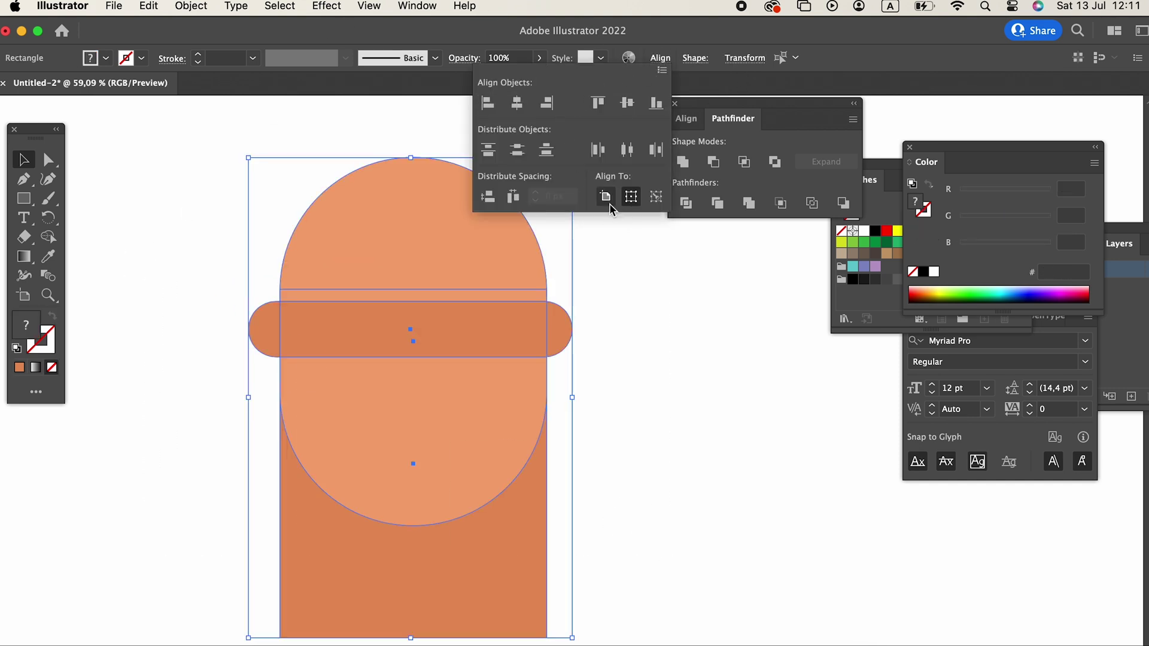
left_click(513, 105)
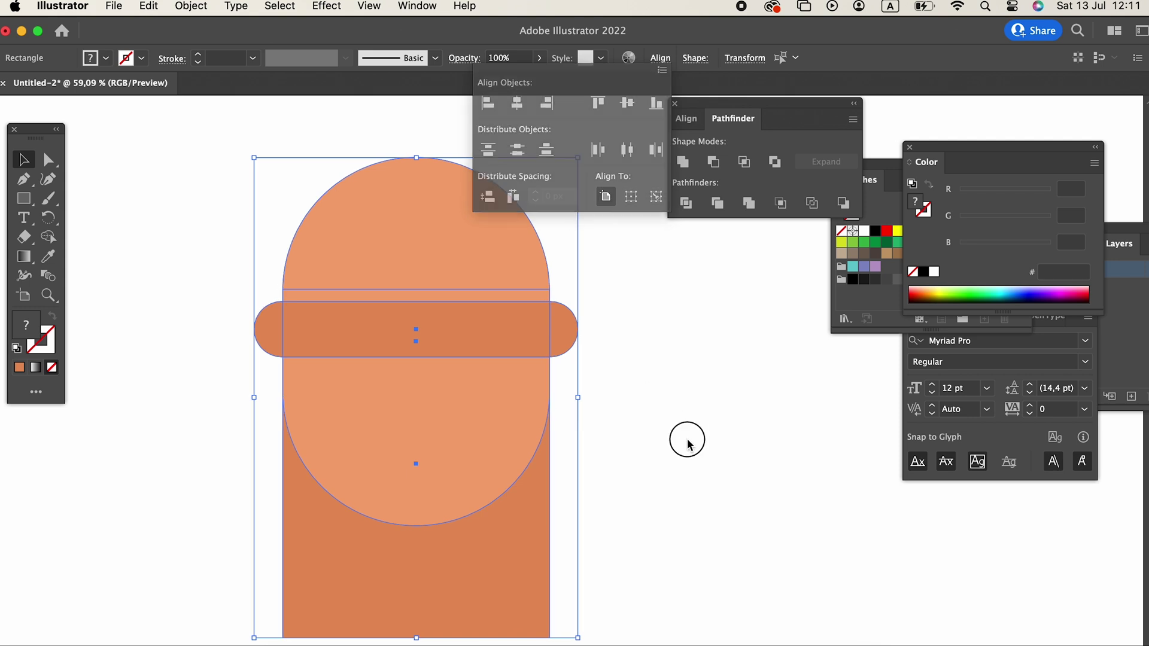
left_click(695, 425)
Send the rounded ear bar to the back, behind the head and neck.
scroll(703, 413, "down", 2)
left_click(588, 310)
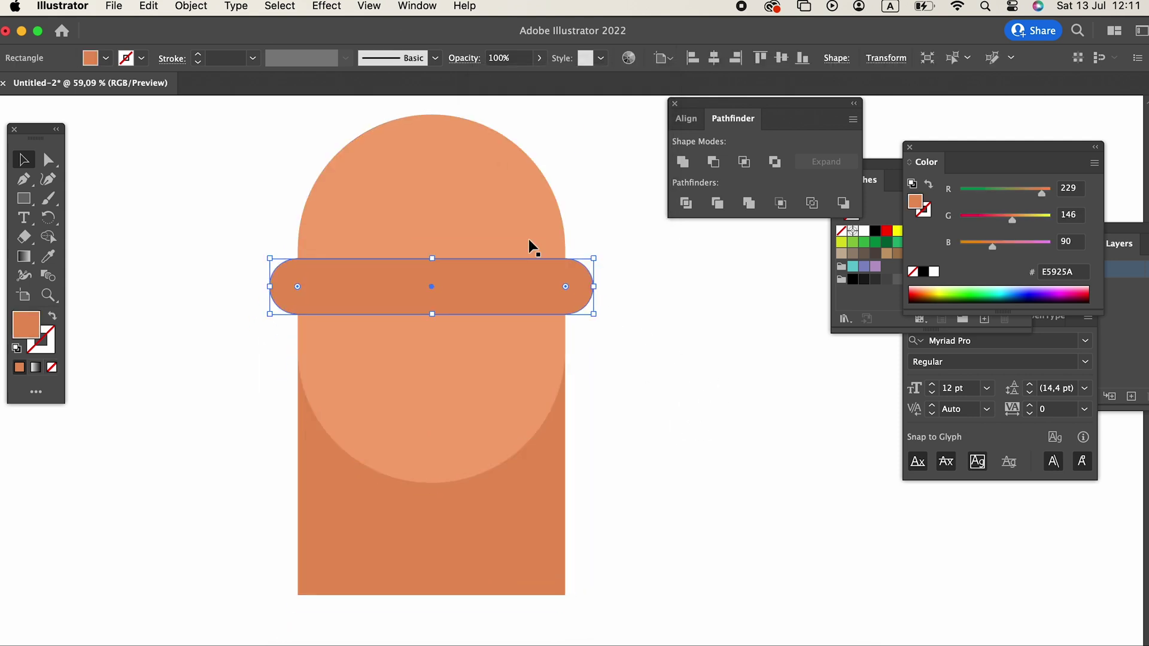
left_click(190, 6)
mouse_move(323, 47)
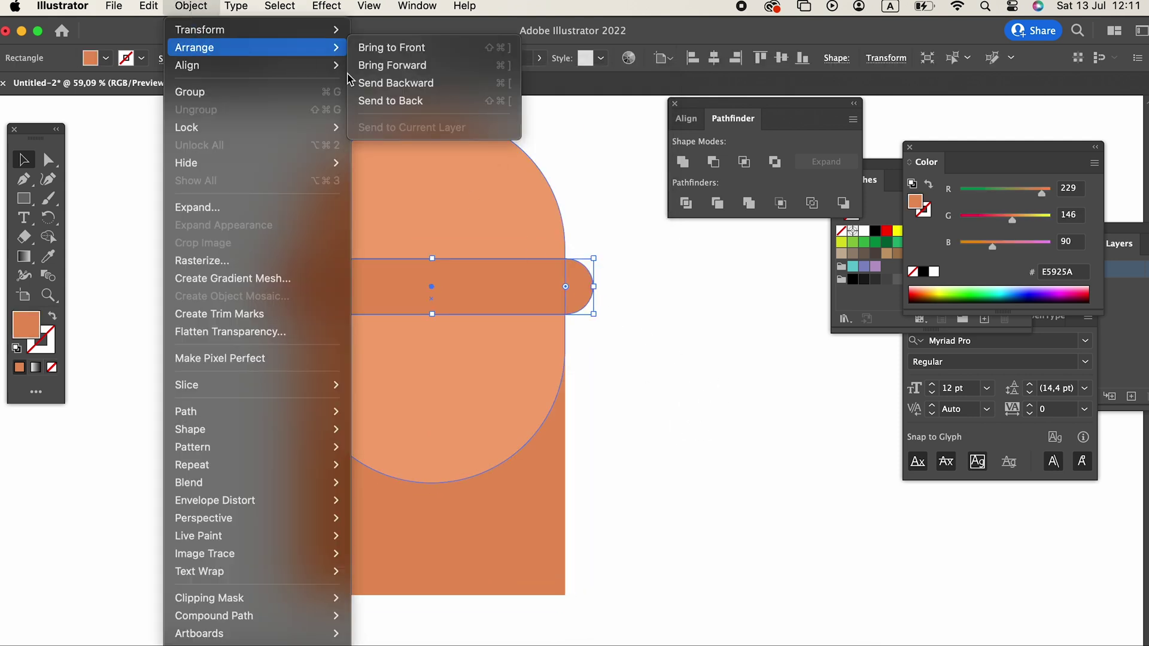
left_click(390, 101)
left_click(652, 340)
Widen the ear bar slightly on both sides so the ears stick out farther.
left_click(589, 288)
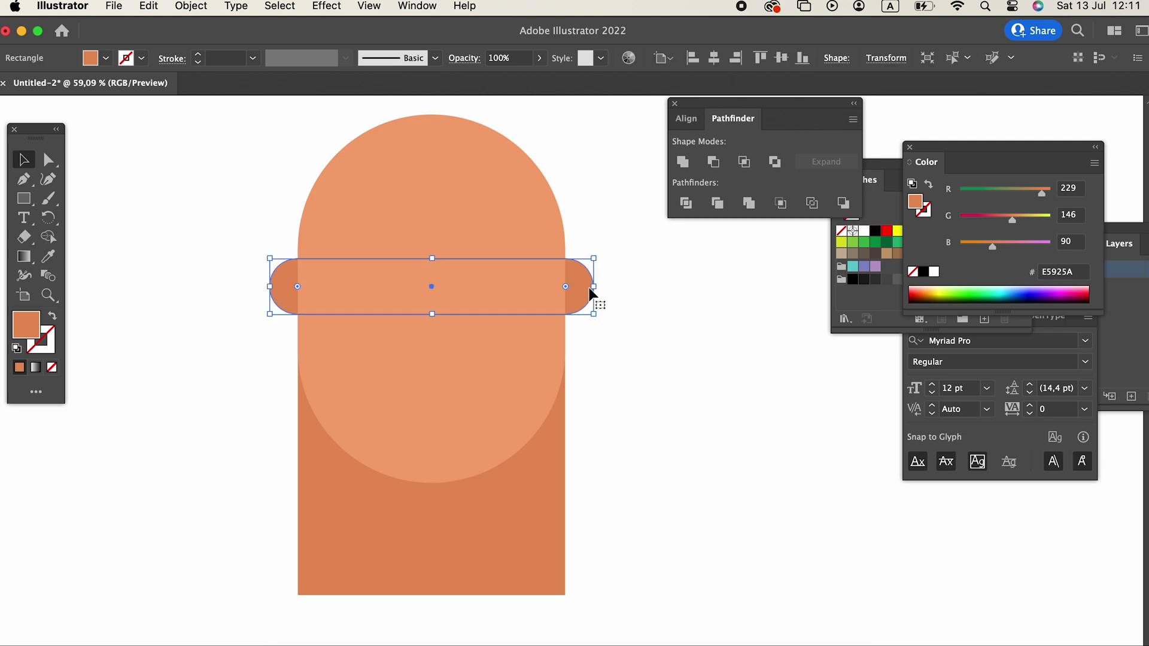
left_click_drag(596, 288, 603, 288)
left_click(679, 418)
Draw a rectangle the full width of the head, from the head's vertical middle to just below the chin.
key("z")
left_click_drag(738, 436, 569, 441)
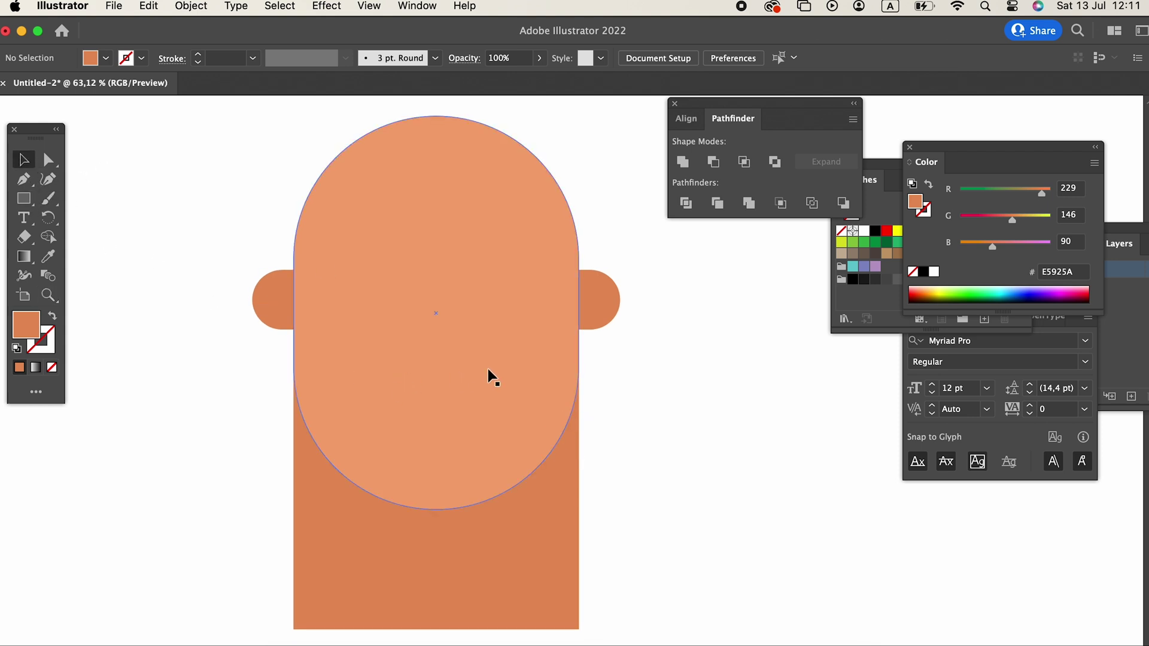
left_click(439, 316)
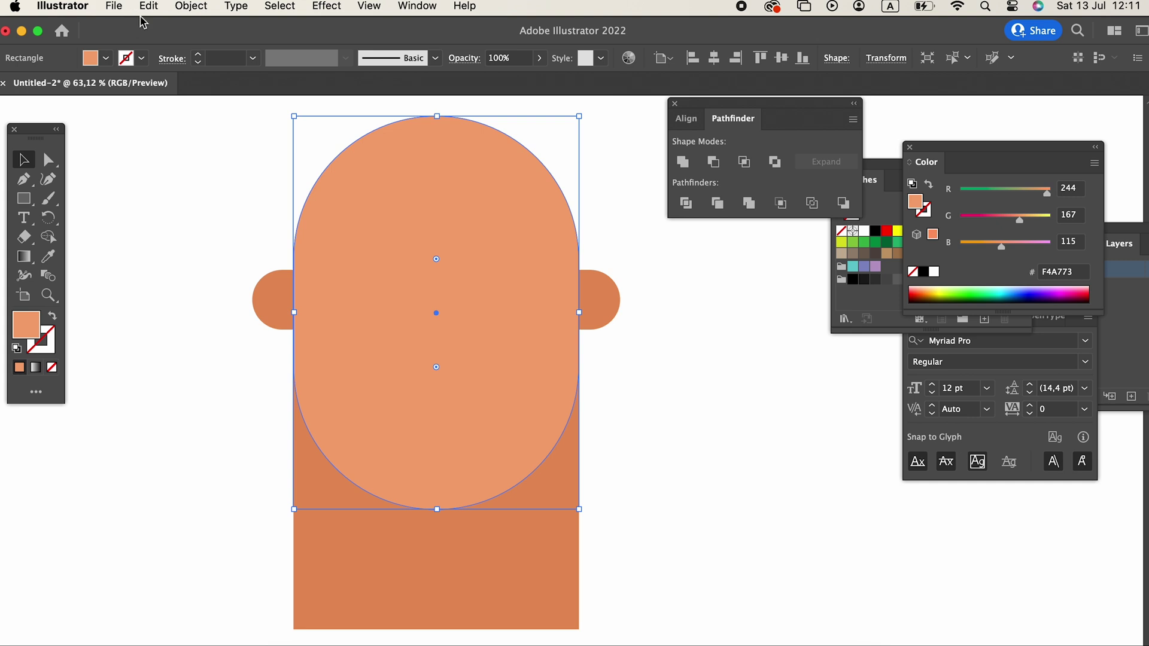
left_click(29, 201)
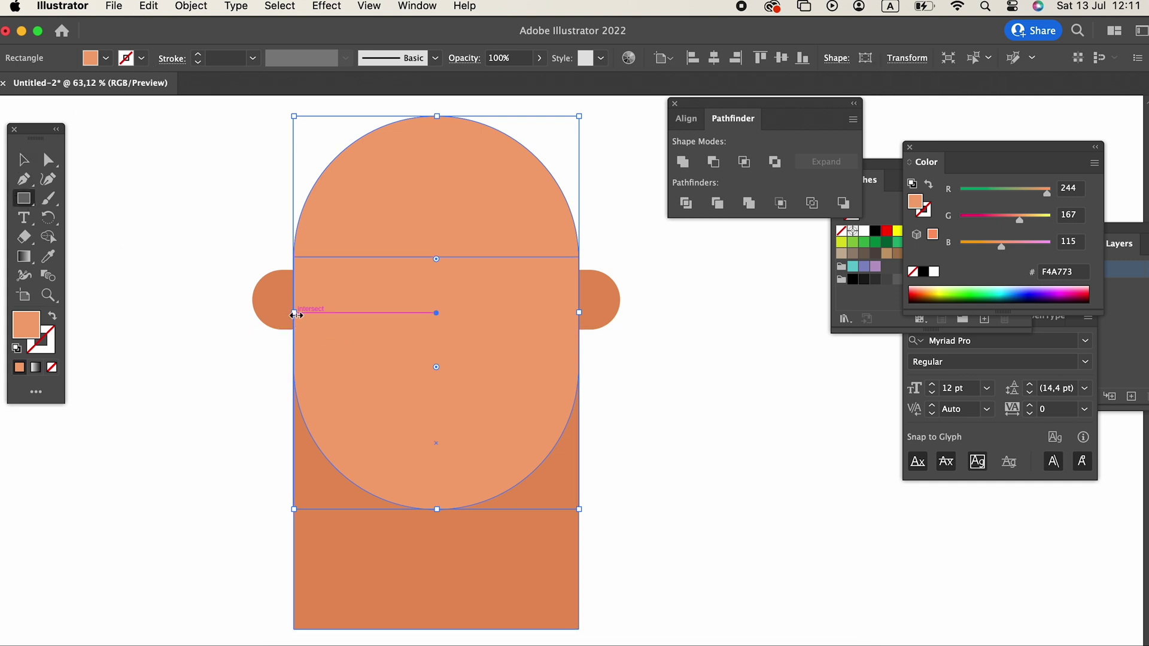
key("v")
left_click(134, 205)
left_click(24, 198)
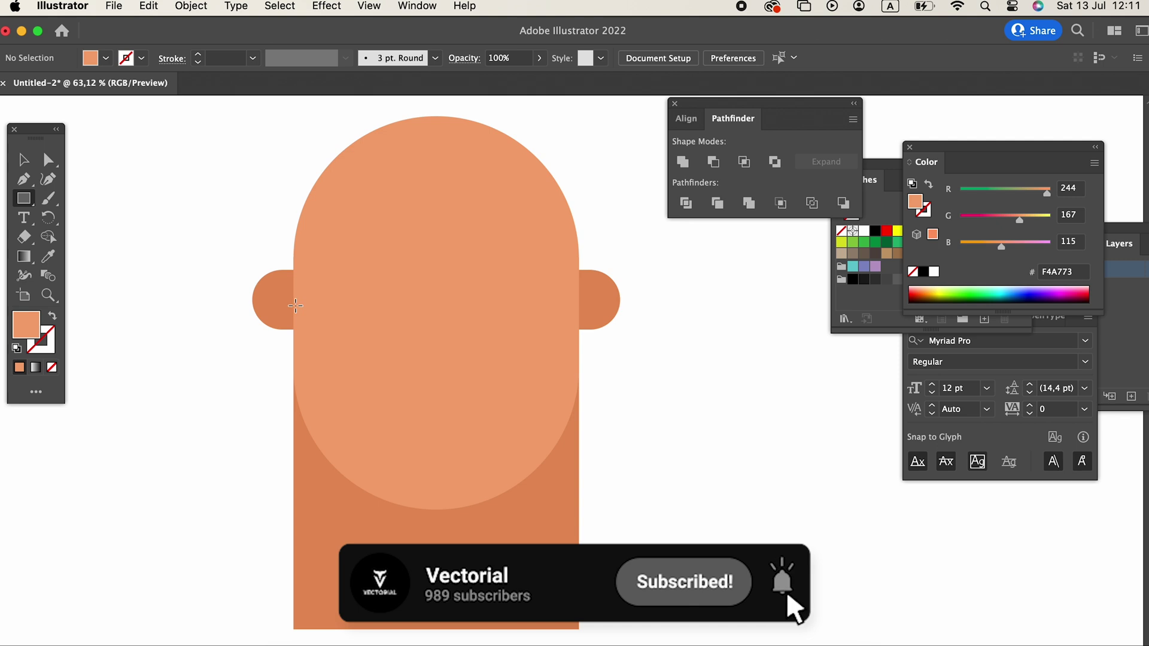
mouse_move(293, 312)
left_mouse_down()
mouse_move(523, 456)
mouse_move(579, 552)
left_mouse_up()
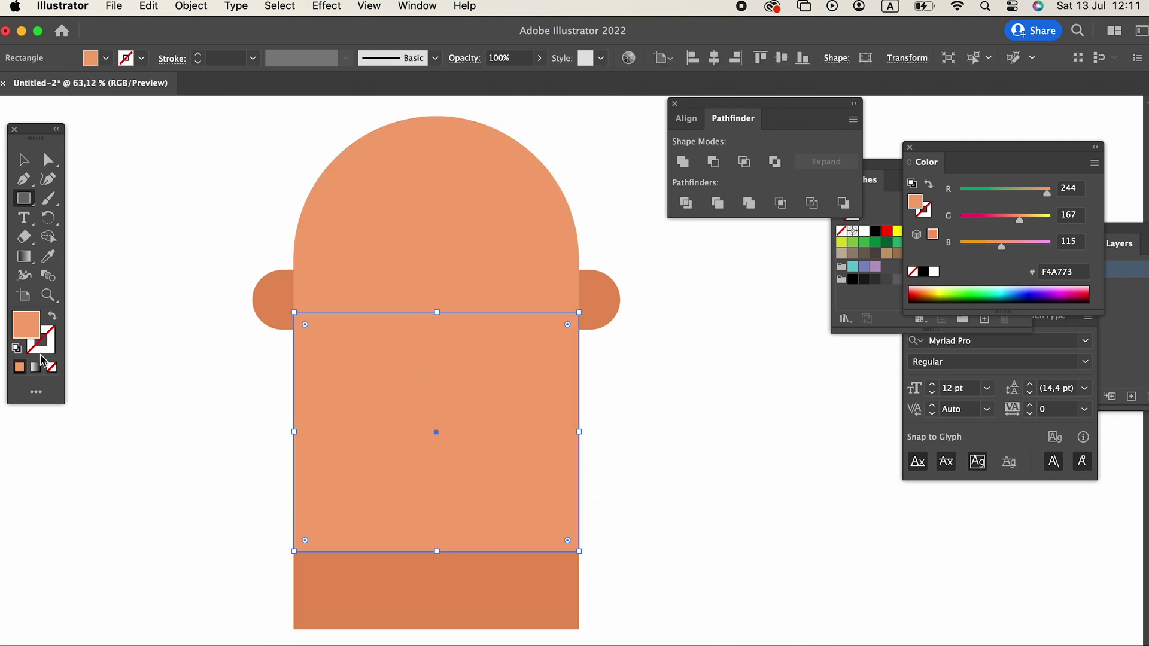
Fill the new lower-face rectangle with brown CC7B44.
double_click(21, 332)
left_click_drag(229, 215, 243, 221)
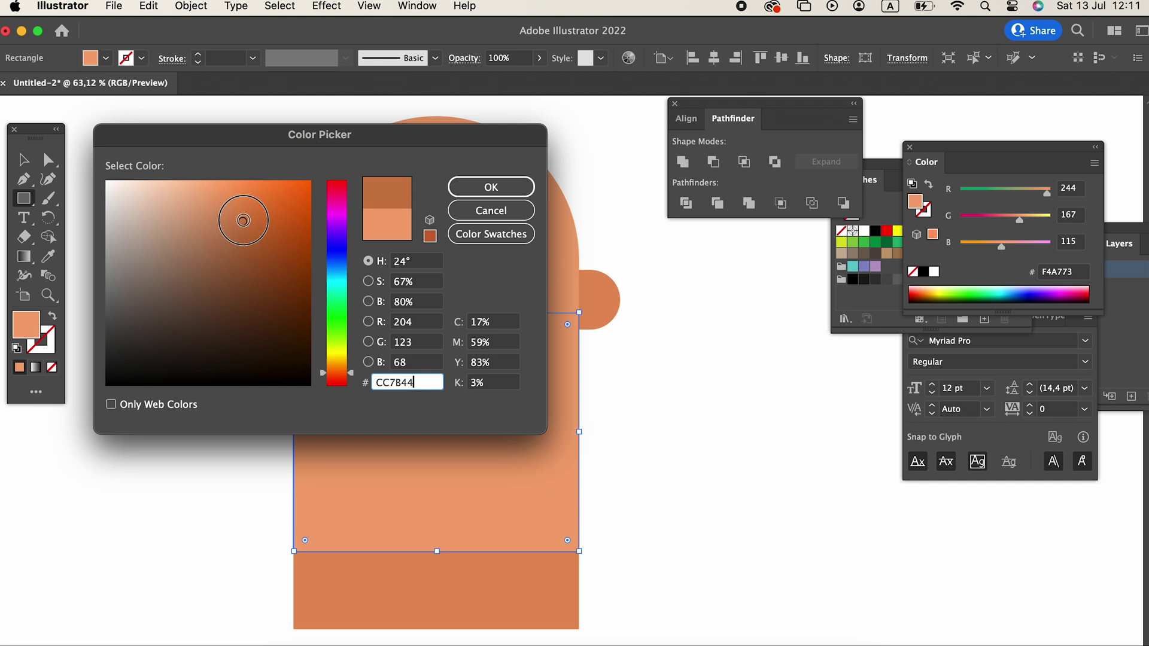
left_click(457, 187)
Fully round only the two bottom corners of the lower-face rectangle.
left_click(49, 160)
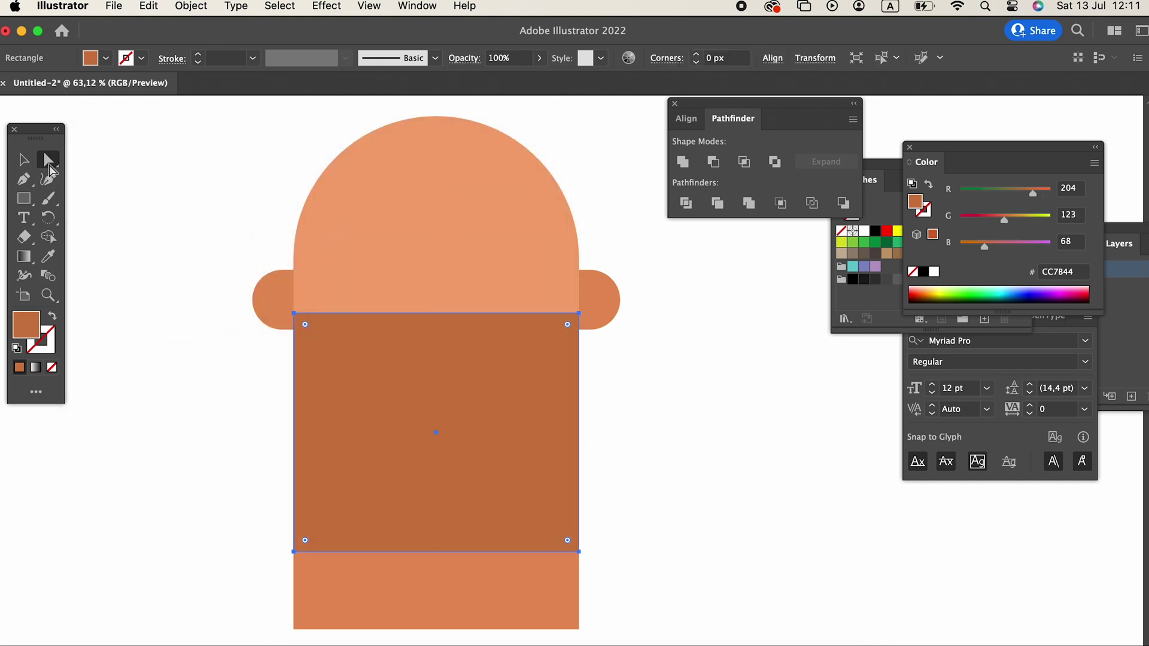
left_click_drag(293, 547, 580, 559)
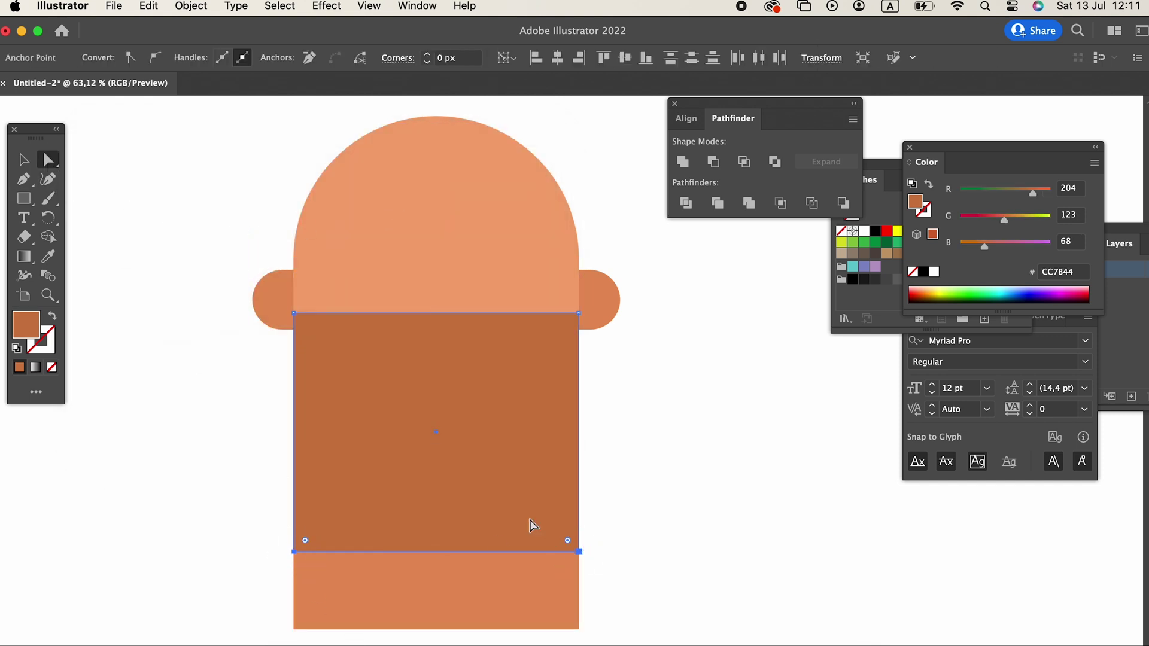
left_click_drag(316, 538, 415, 244)
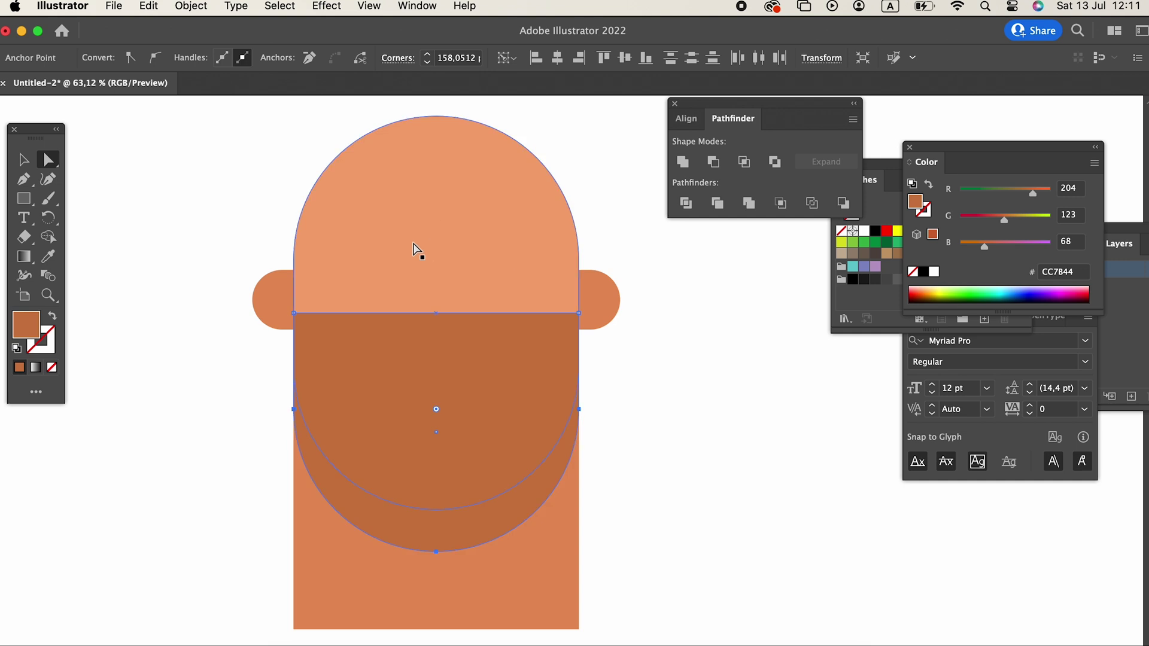
left_click(21, 159)
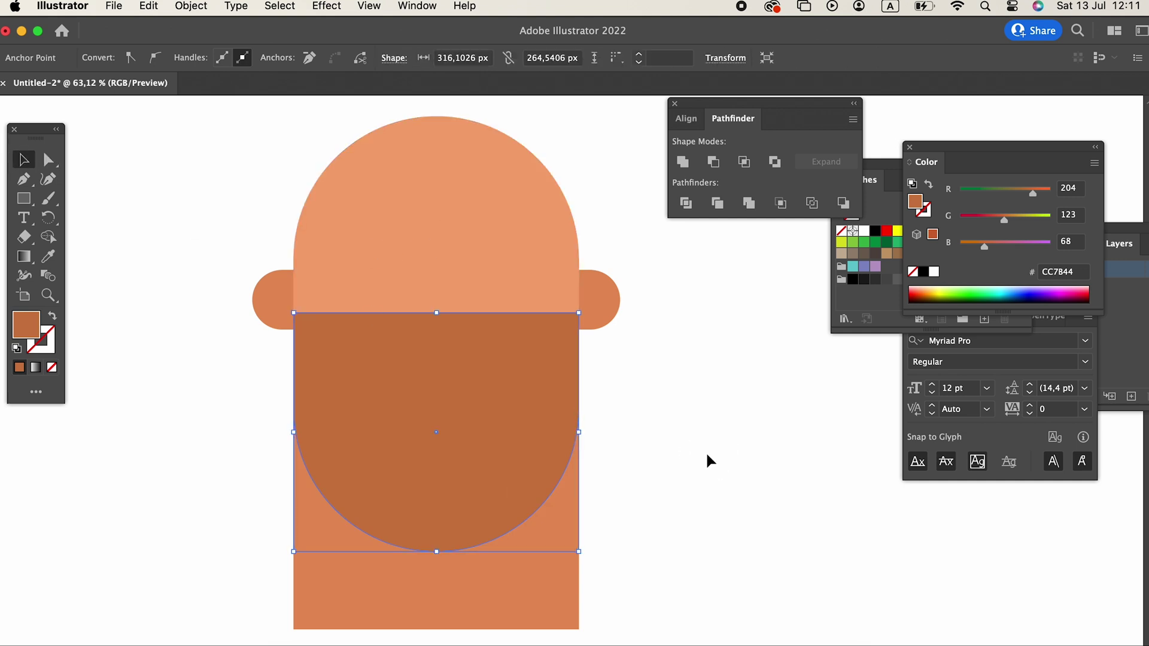
left_click(688, 446)
Recolor the lower-face beard shape with the dark fill 443E39.
left_click(470, 408)
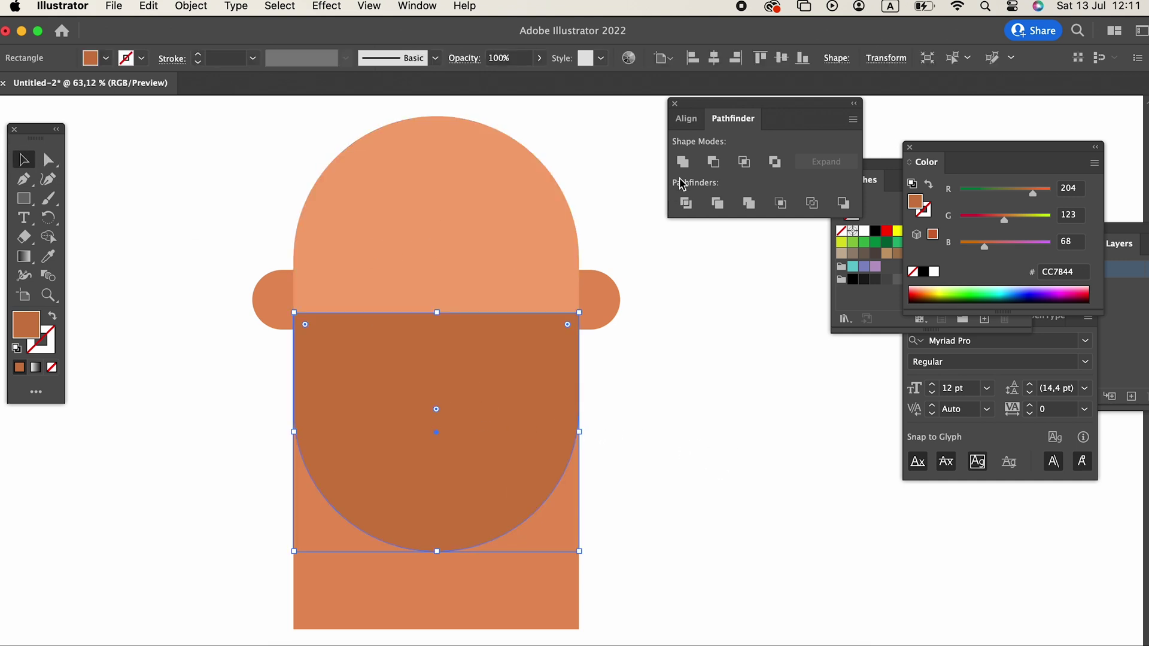
double_click(24, 336)
left_click(138, 331)
left_click(488, 186)
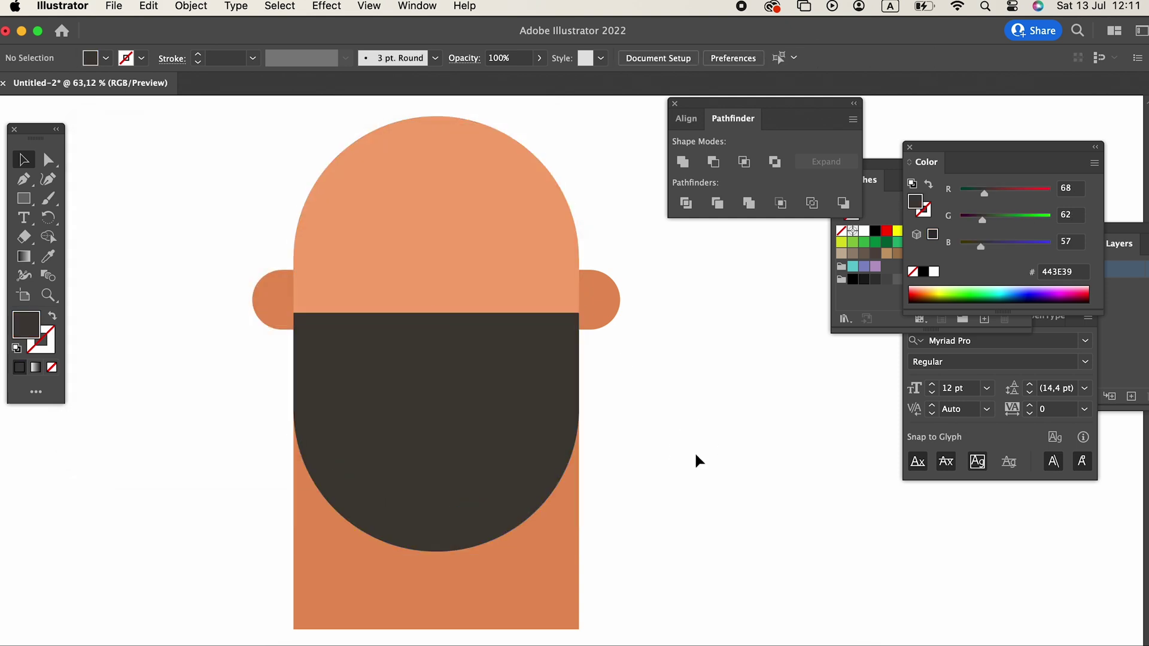
Offset the beard shape's path by -30 px with miter joins, and move the inner copy up to the chin line.
left_click(191, 6)
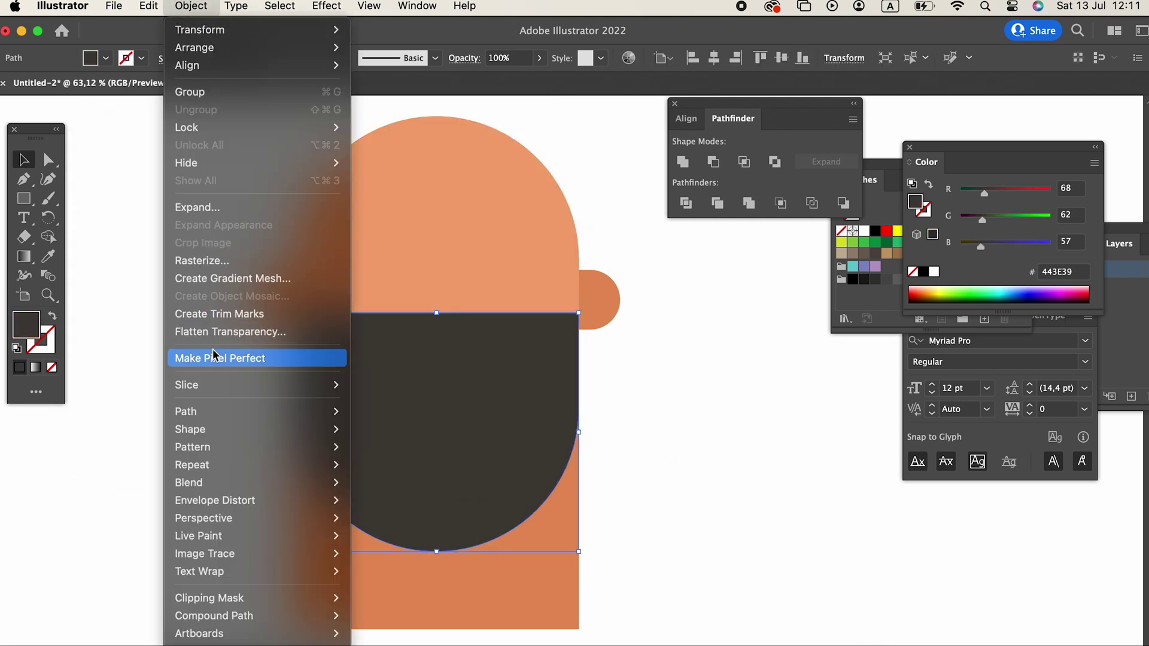
mouse_move(211, 417)
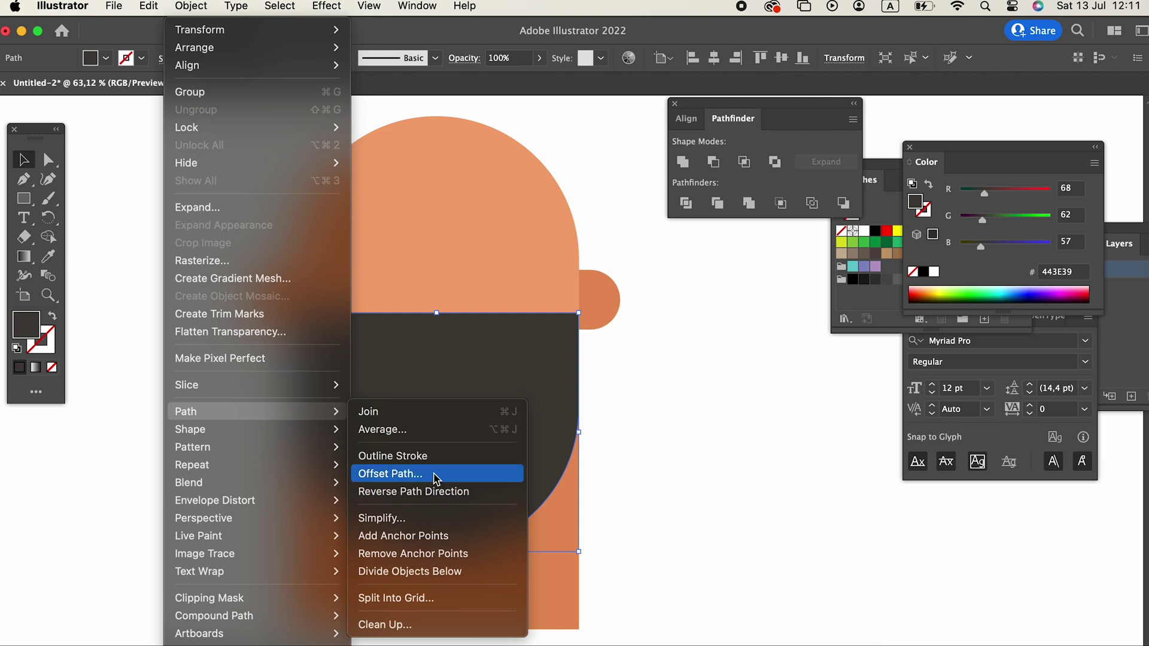
left_click(428, 474)
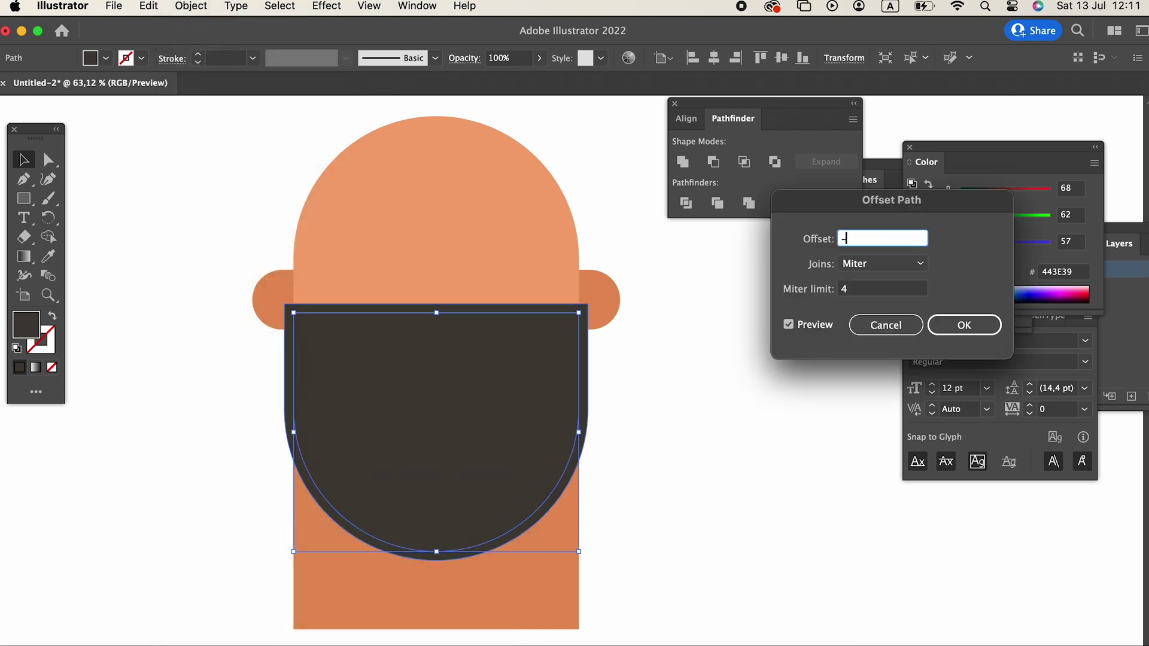
left_click(895, 291)
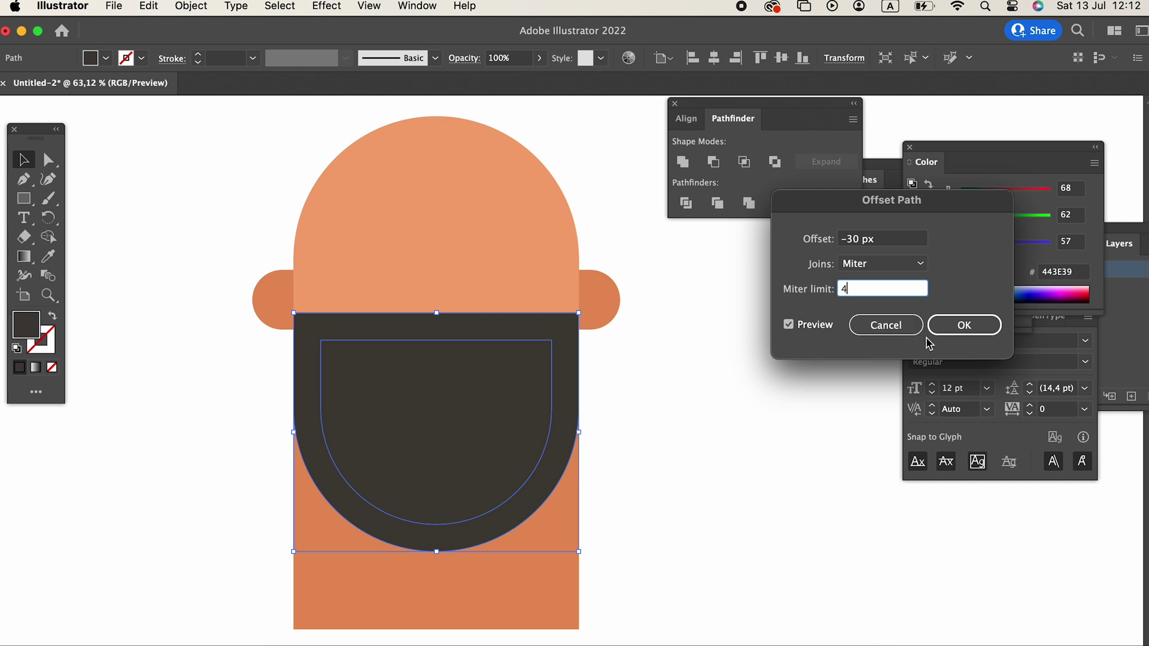
left_click(945, 327)
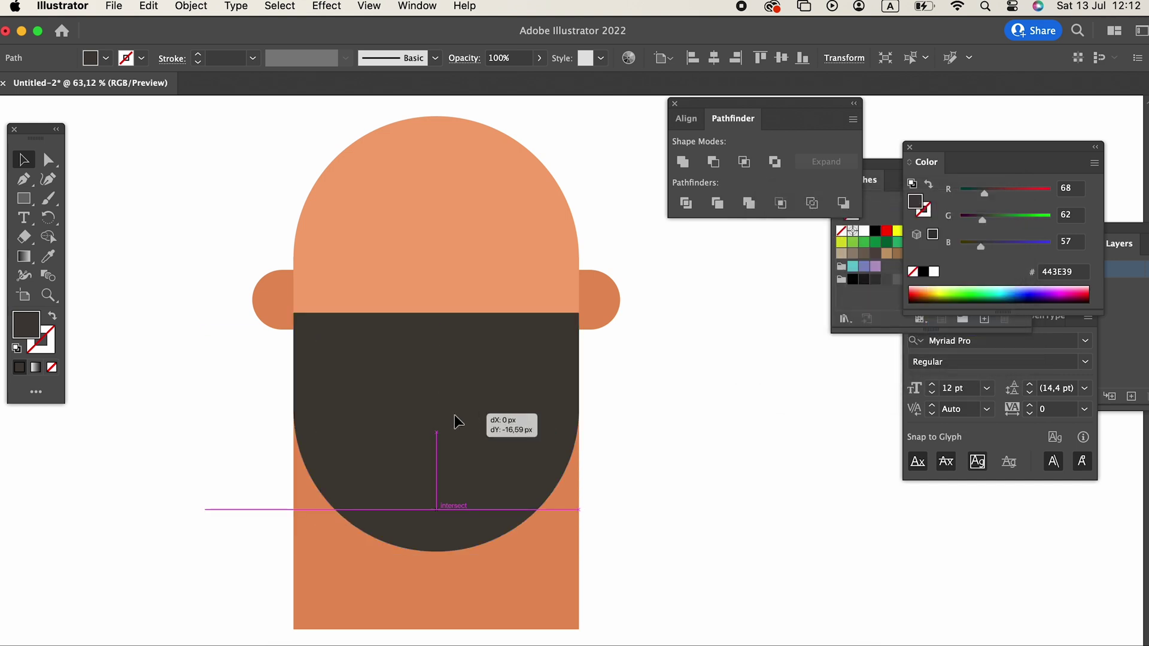
Raise the inner copy's two top anchor points above the upper edge of the outer beard shape.
left_click(52, 164)
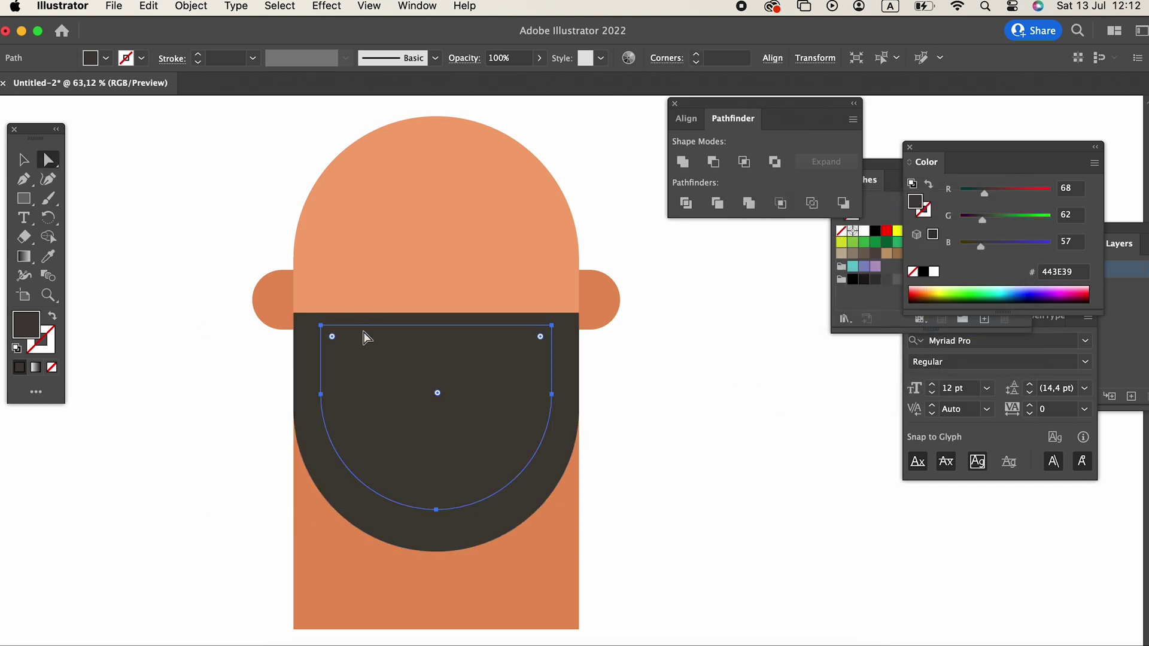
left_click(322, 326)
left_click(551, 326, "shift")
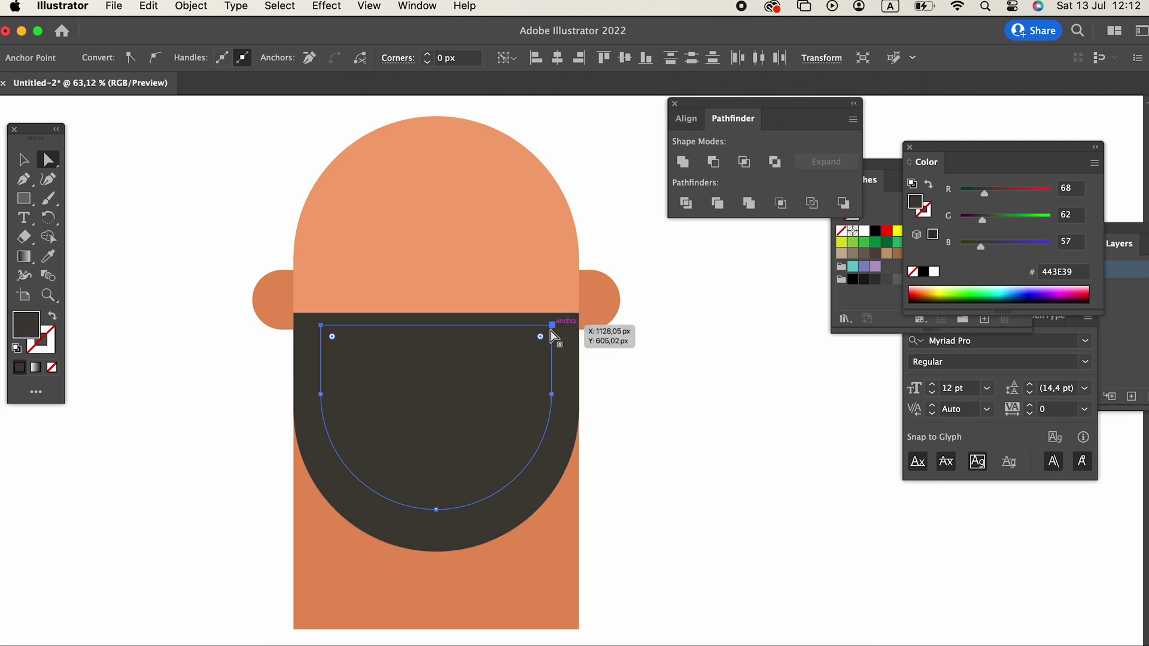
left_click_drag(554, 327, 543, 304)
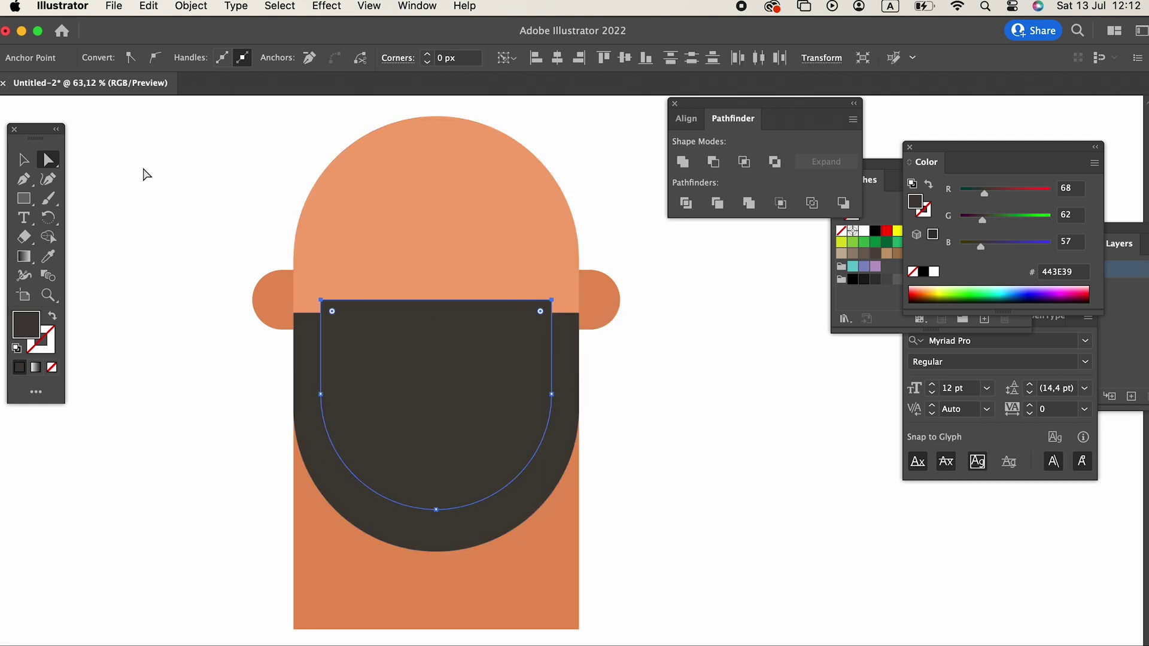
Divide the overlapping inner and outer beard shapes with the Pathfinder.
left_click(26, 159)
left_click(567, 446)
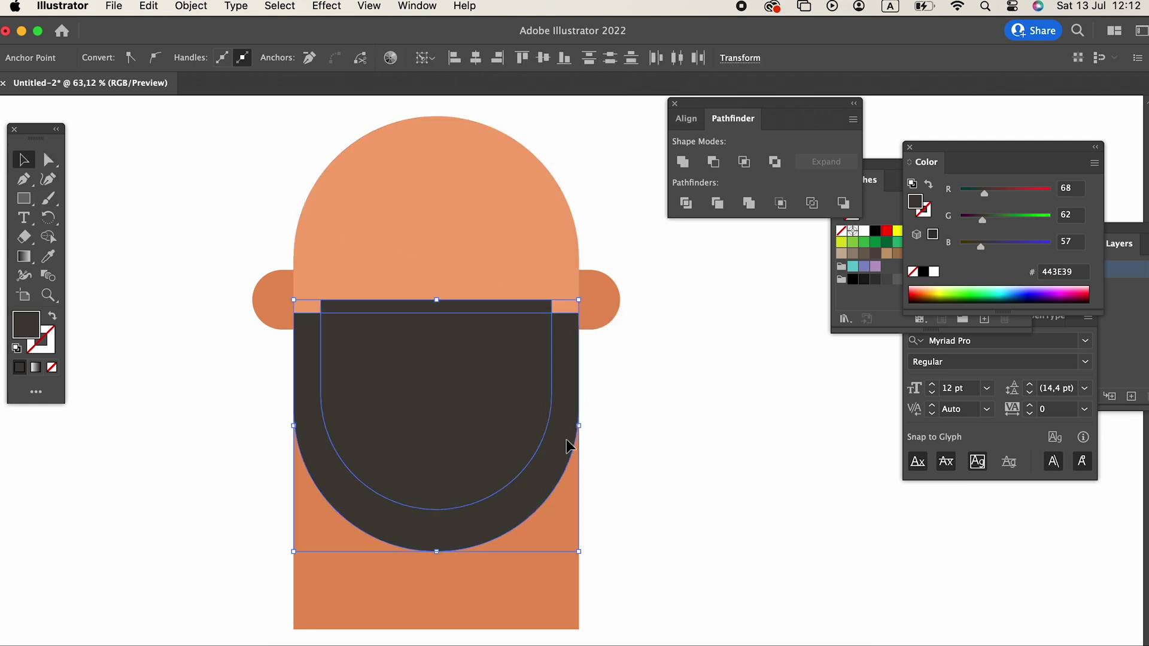
left_click(685, 203)
Delete the inner piece and the strip above it from the divided group, leaving a U-shaped beard, and exit isolation mode.
double_click(439, 410)
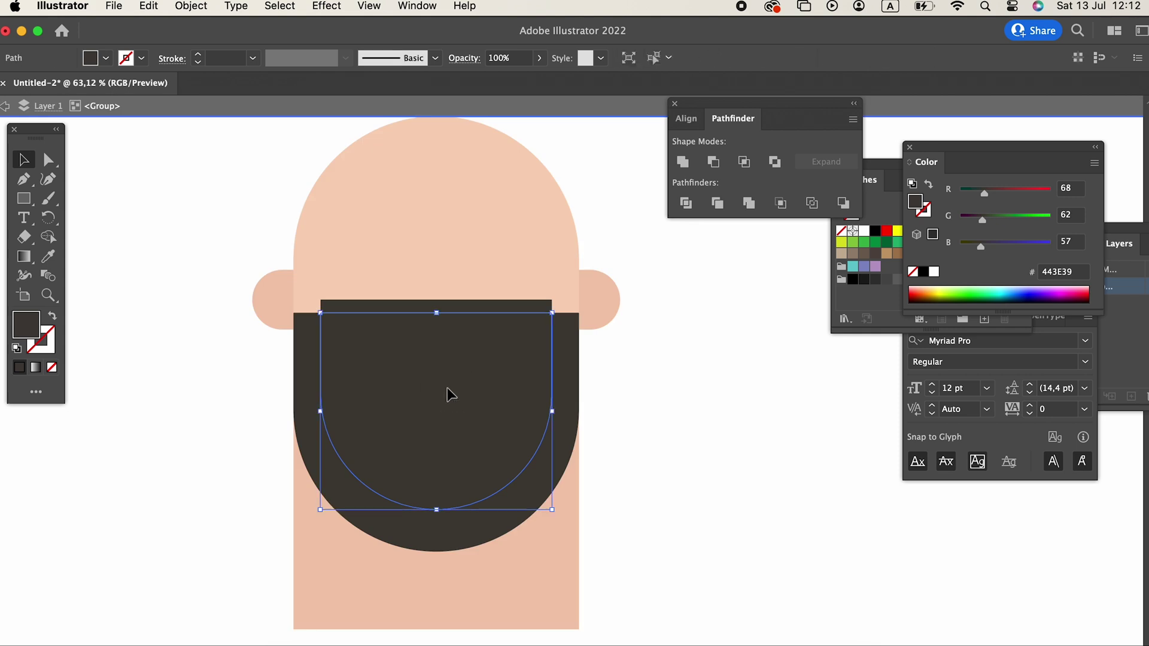
key("Delete")
left_click(441, 308)
key("Delete")
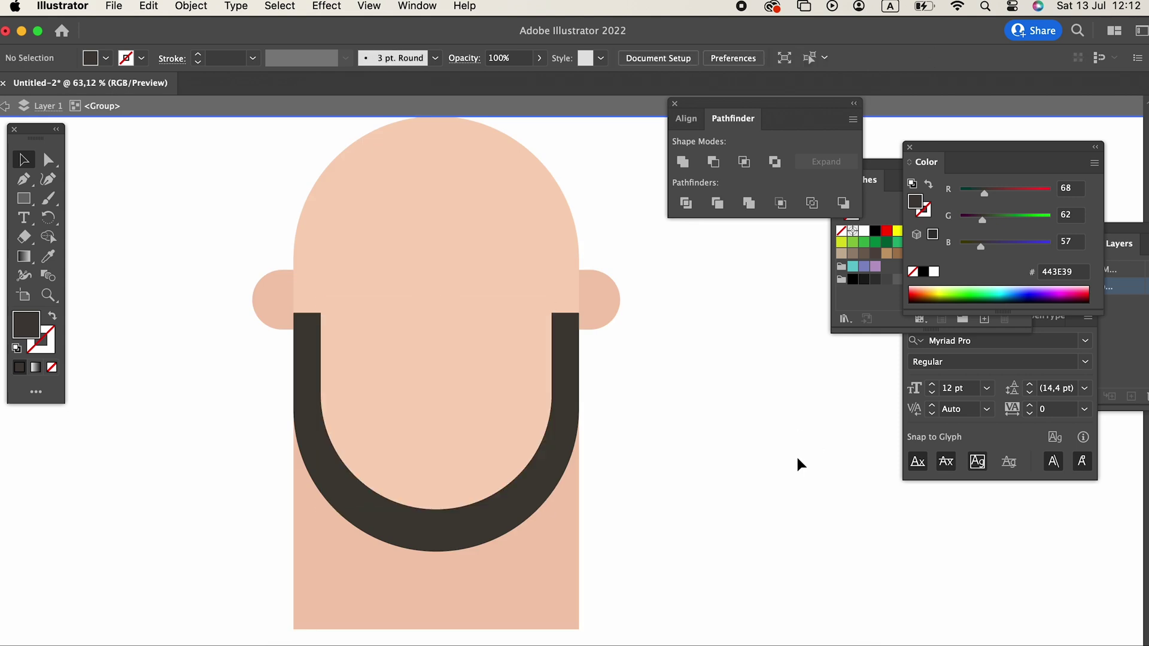
double_click(801, 465)
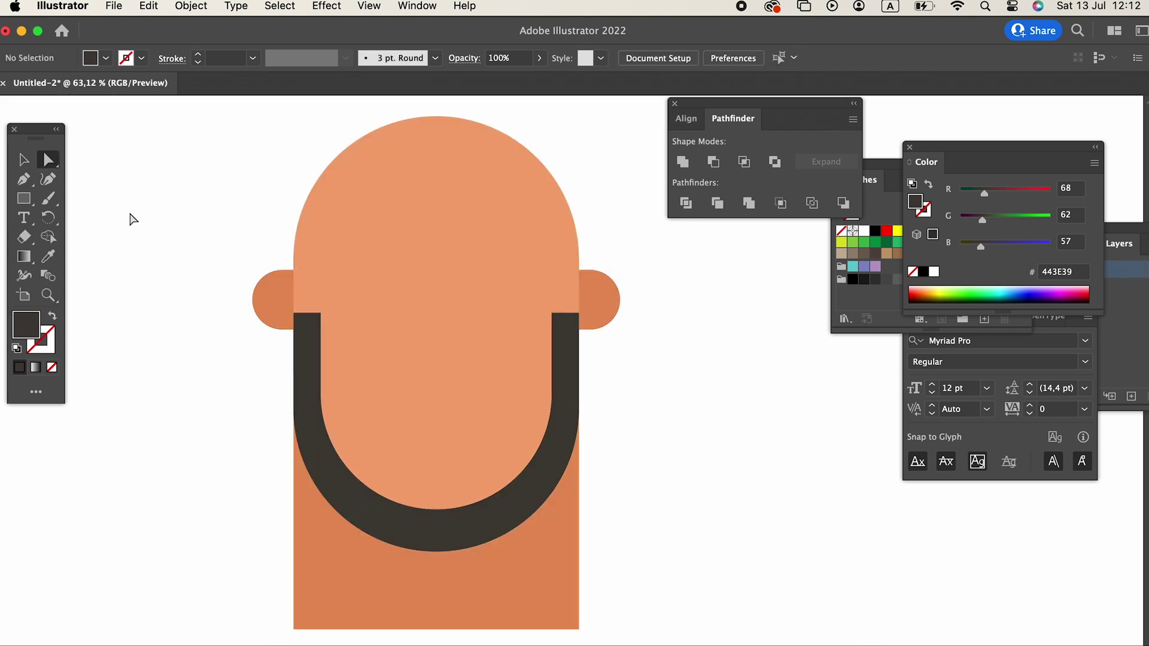
Fully round the inner top corners of both sideburns on the beard.
left_click(322, 314)
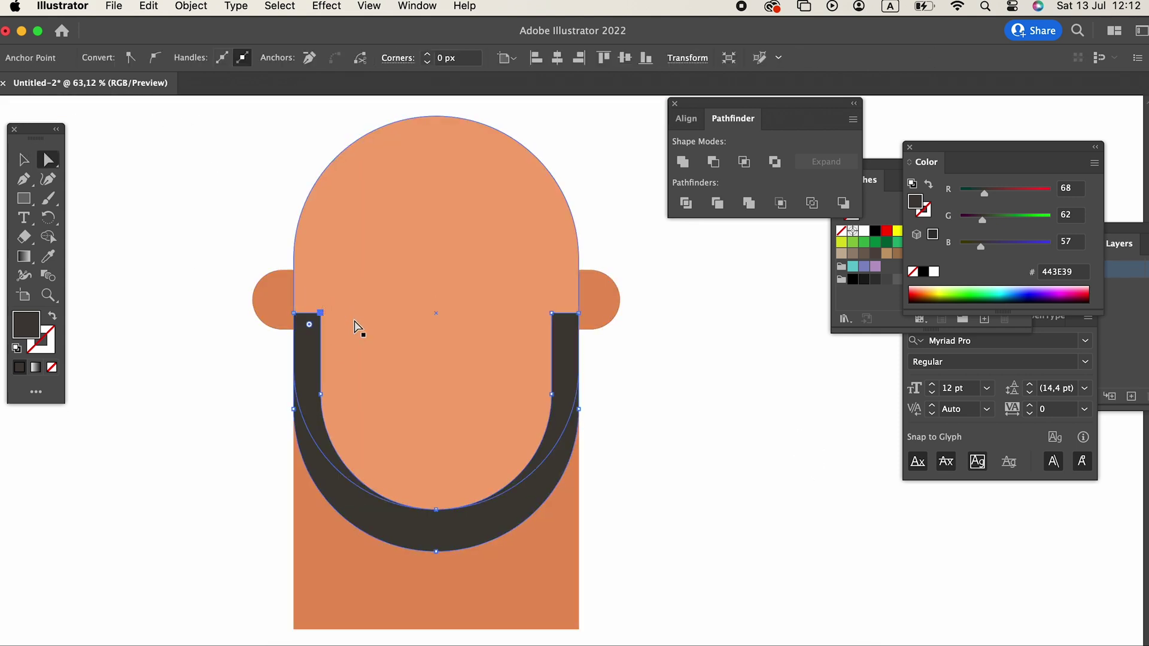
left_click(551, 313, "shift")
left_click_drag(564, 324, 632, 392)
left_click(659, 444)
Draw a wide, thin dark rectangle across the upper face, above ear level.
key("z")
left_click_drag(421, 352, 452, 397)
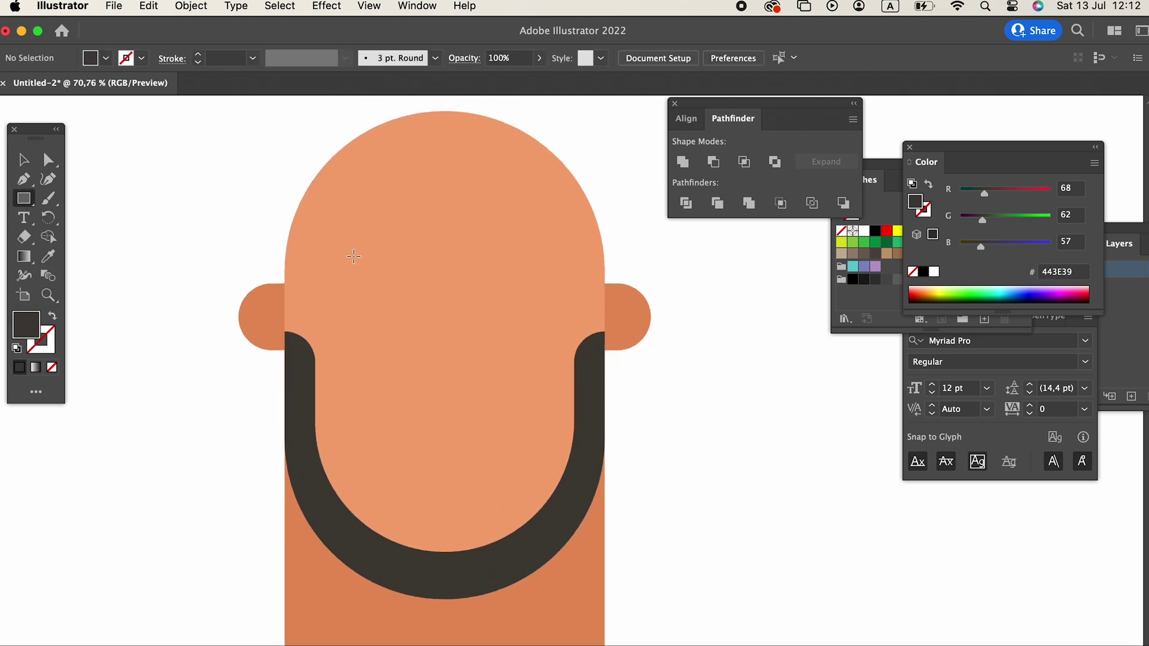
left_click_drag(323, 243, 559, 287)
left_click(57, 159)
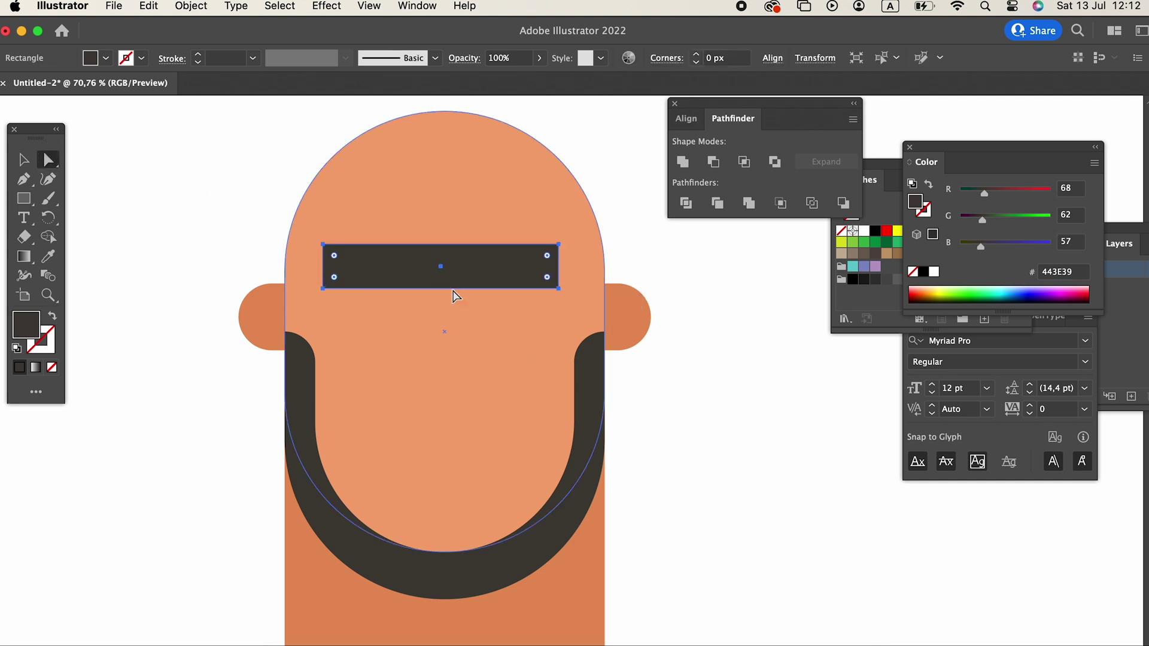
Center the dark brow bar horizontally on the head and fully round its ends.
left_click(23, 159)
left_click_drag(739, 534, 127, 166)
left_click(752, 402)
left_click(461, 287)
left_click(50, 160)
left_click_drag(338, 278, 645, 283)
key("z")
left_click_drag(594, 290, 563, 375)
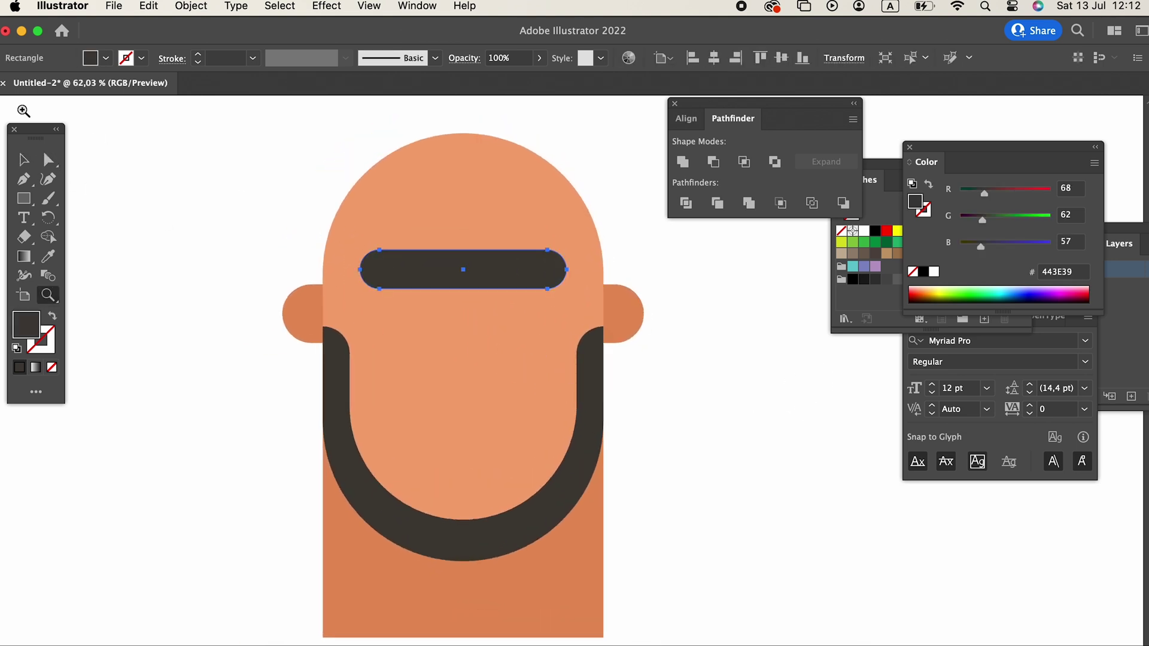
left_click(19, 166)
left_click(721, 479)
Draw a small upright dark rectangle below the brow's left part and fully round its corners to form an eye.
key("z")
left_click_drag(525, 335, 518, 364)
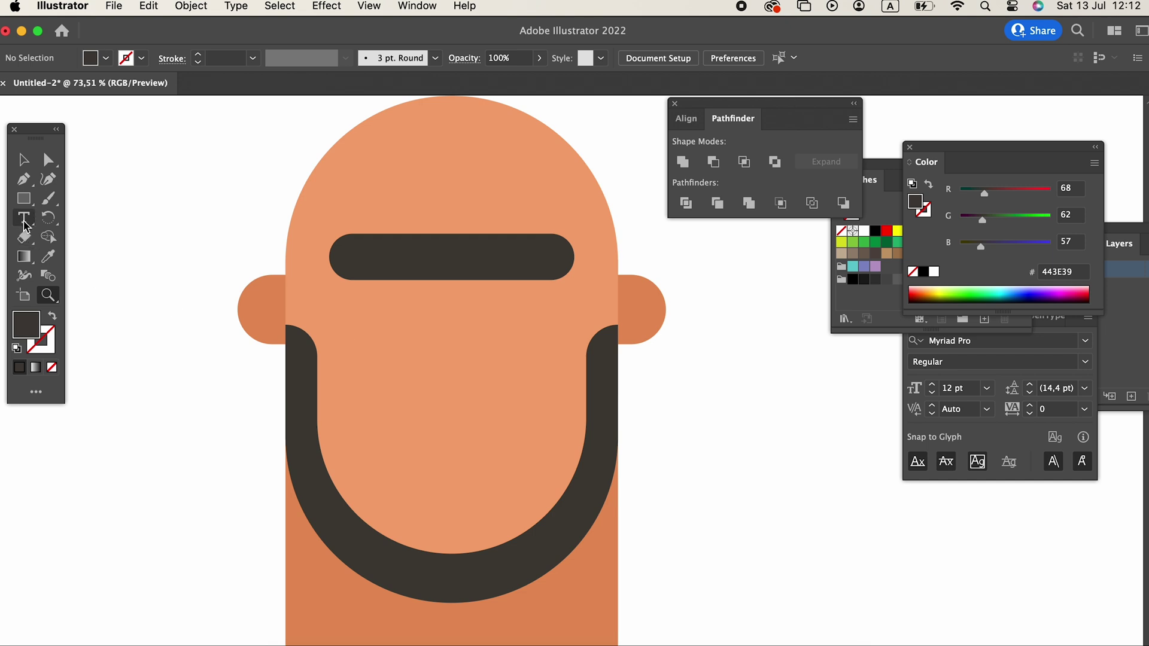
left_click_drag(380, 291, 410, 444)
left_click(45, 160)
key("v")
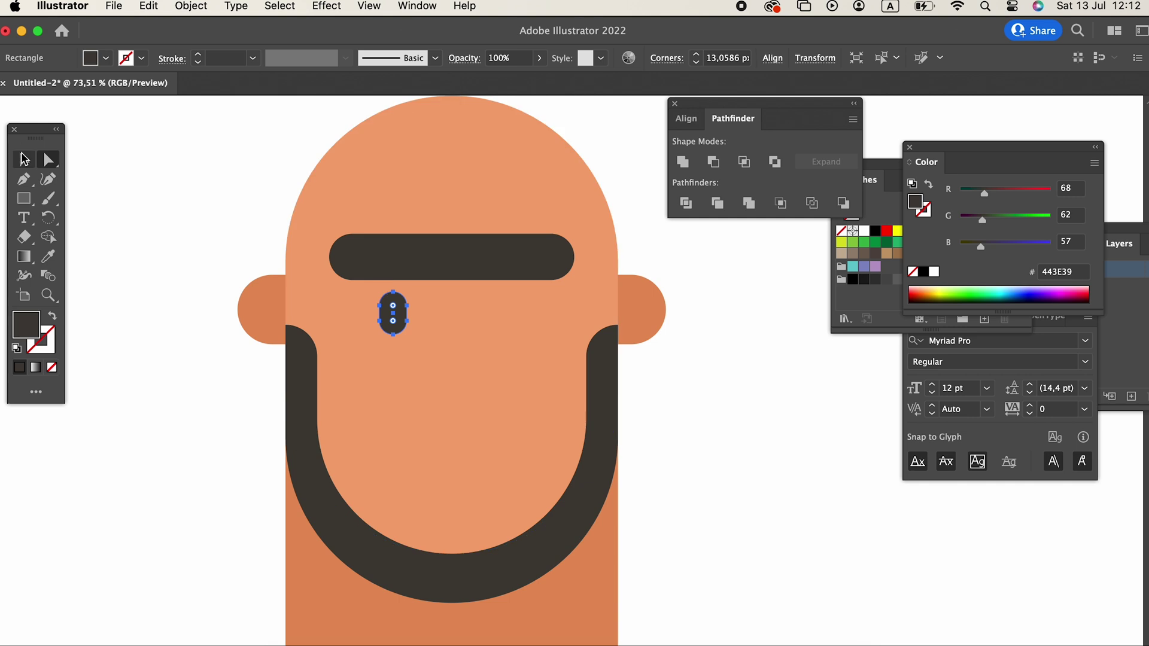
Duplicate the eye in place and move the copy across to the right side of the face at the same height.
left_click(150, 6)
left_click(154, 91)
left_click(149, 6)
left_click(201, 127)
left_click_drag(390, 317, 522, 342)
Group the two eyes and center all the head shapes horizontally on one another.
left_click(394, 317, "shift")
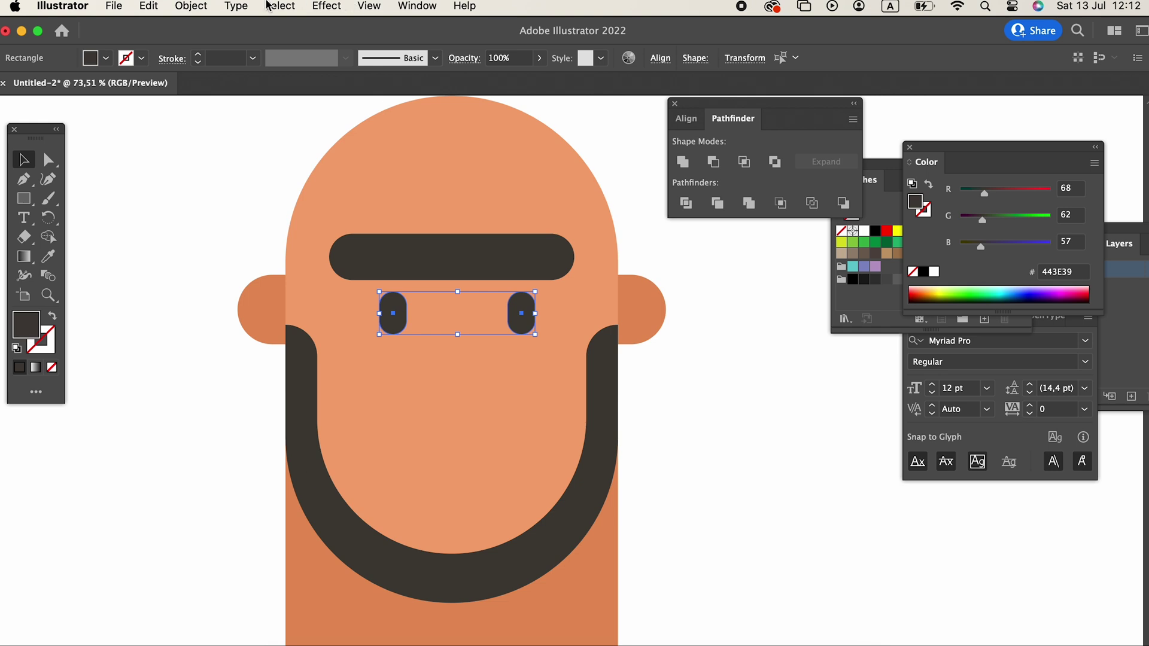
left_click(209, 9)
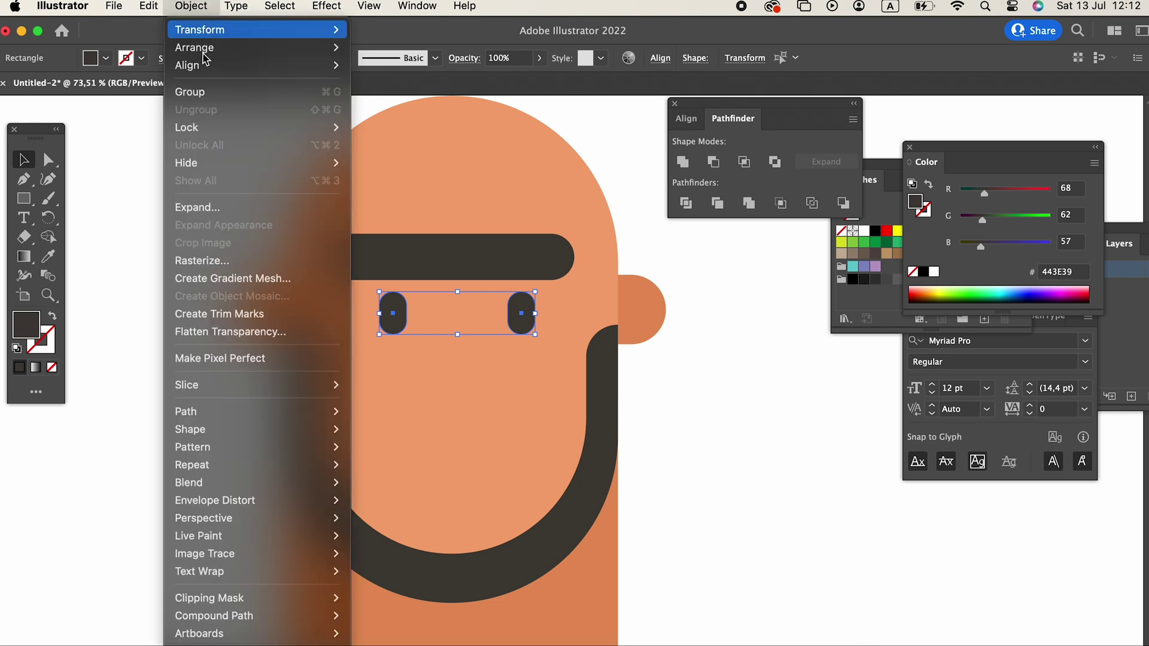
left_click(211, 91)
left_click_drag(748, 473, 212, 198)
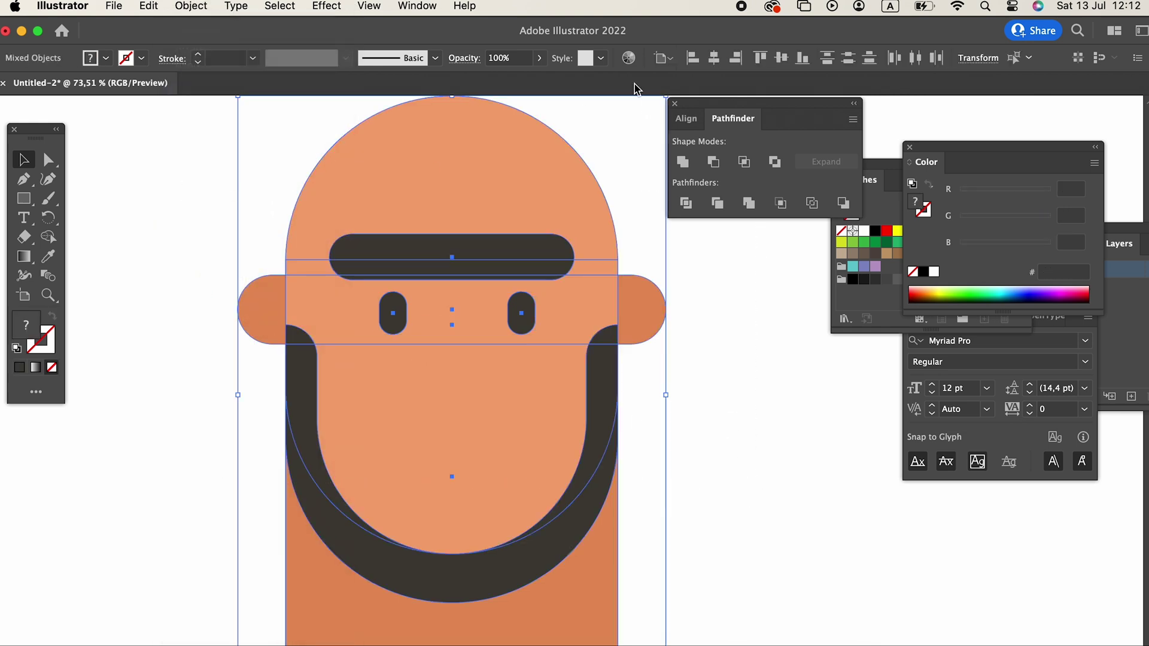
left_click(714, 58)
left_click(709, 516)
Inside the eye group, convert each eye to a plain path with Unite and leave the group.
double_click(526, 328)
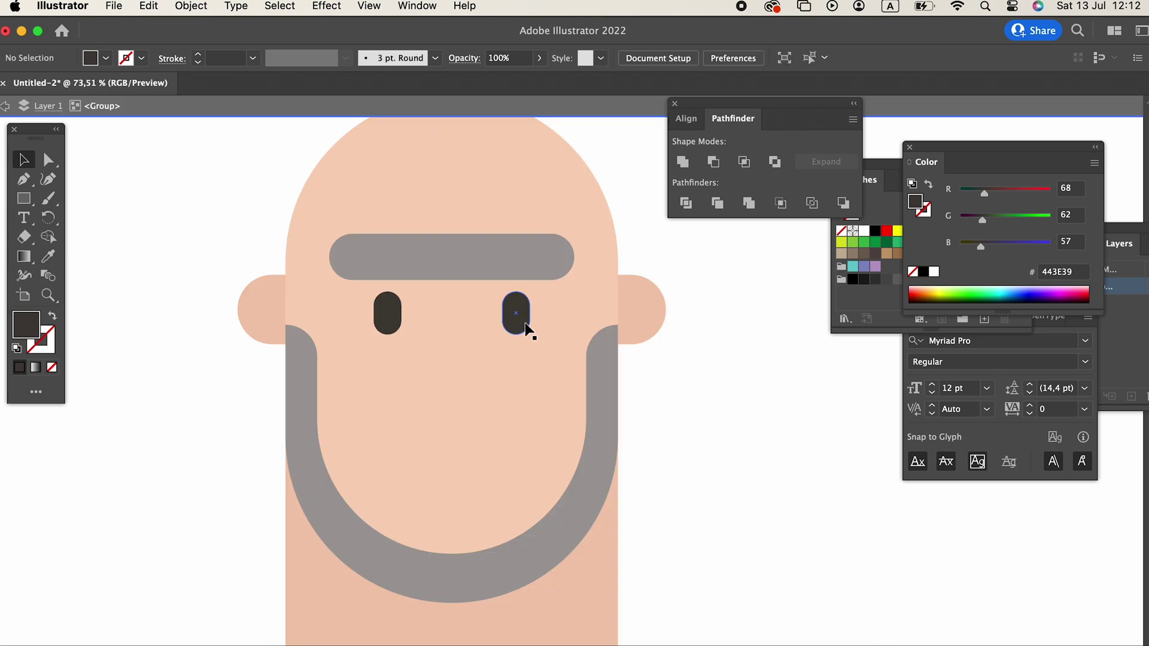
left_click(689, 169)
left_click(395, 332)
left_click(683, 162)
double_click(539, 249)
Convert the brow bar and the ear bar behind the head to plain paths with Unite.
left_click(555, 244)
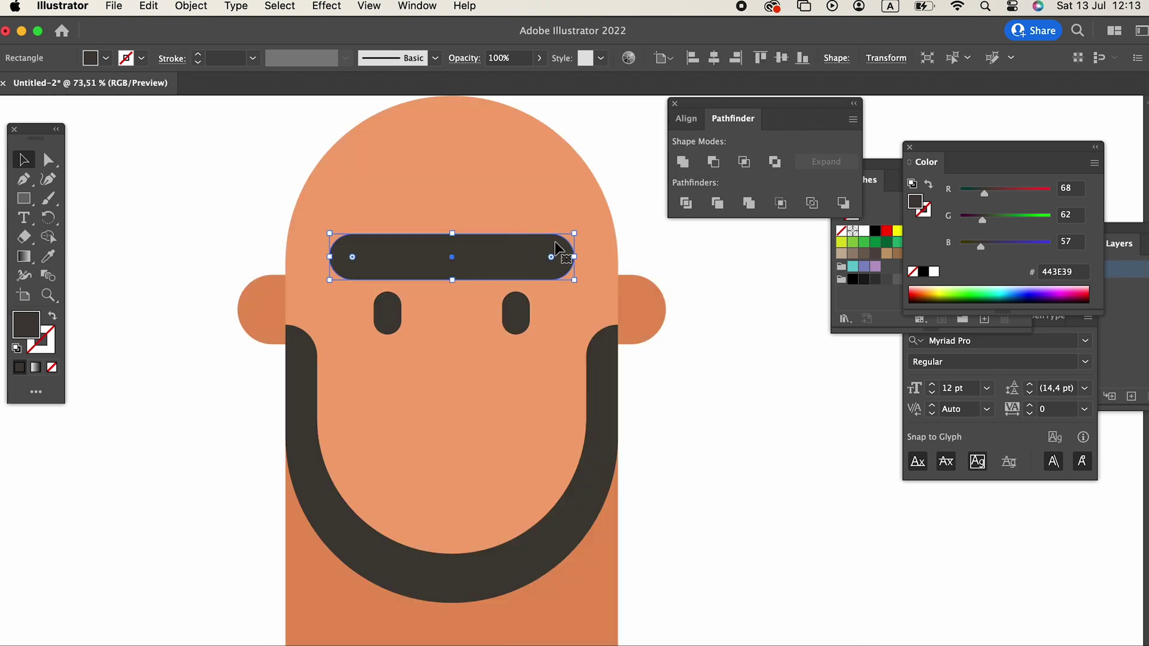
left_click(593, 174)
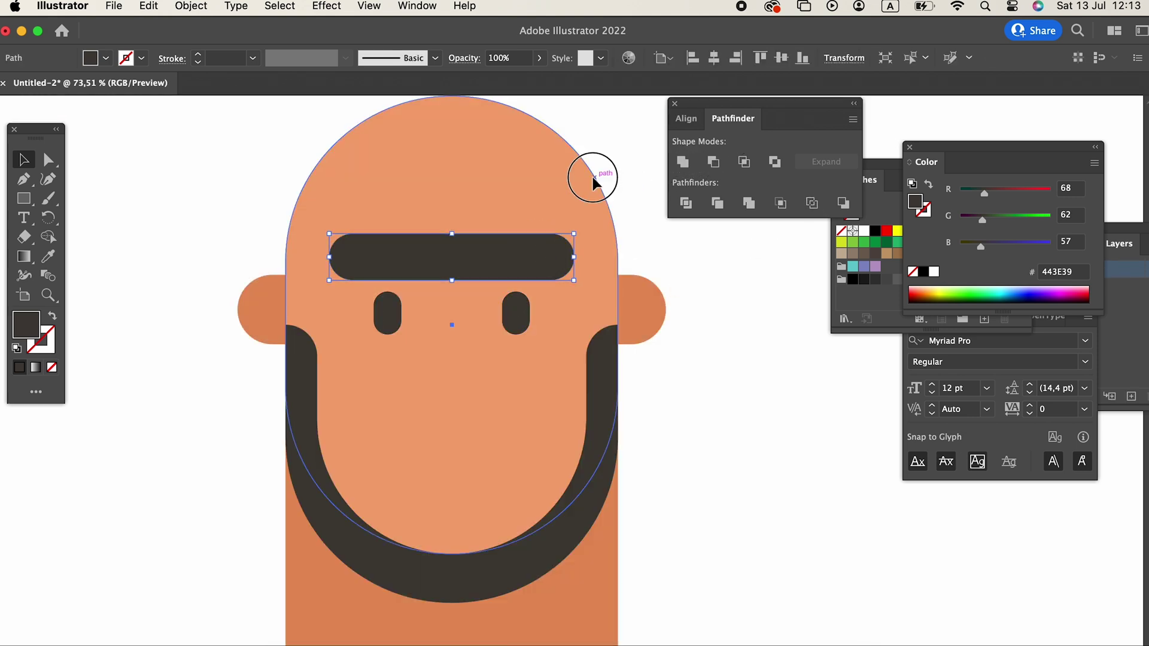
left_click(685, 161)
left_click(641, 559)
scroll(651, 547, "right", 2)
scroll(652, 546, "down", 1)
left_click(606, 310)
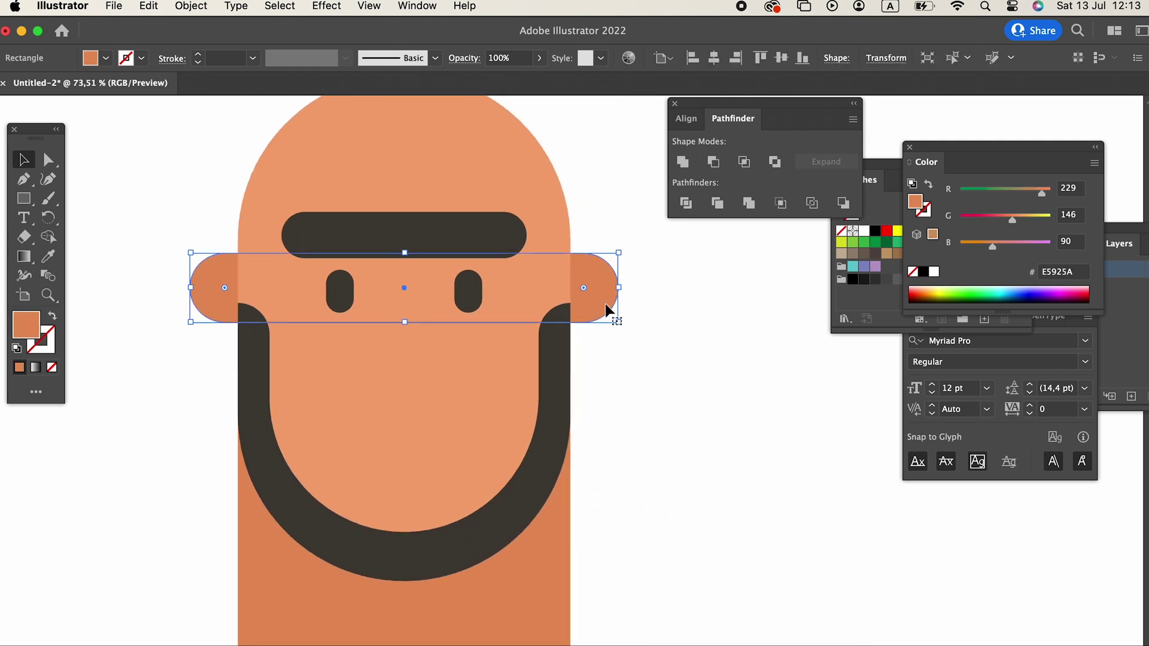
left_click(683, 161)
Draw a small circle where the left ear meets the head and fill it with darker orange CE7C45.
left_click_drag(24, 198, 78, 215)
left_click_drag(221, 270, 252, 297)
double_click(27, 326)
left_click_drag(249, 226, 243, 218)
left_click(466, 182)
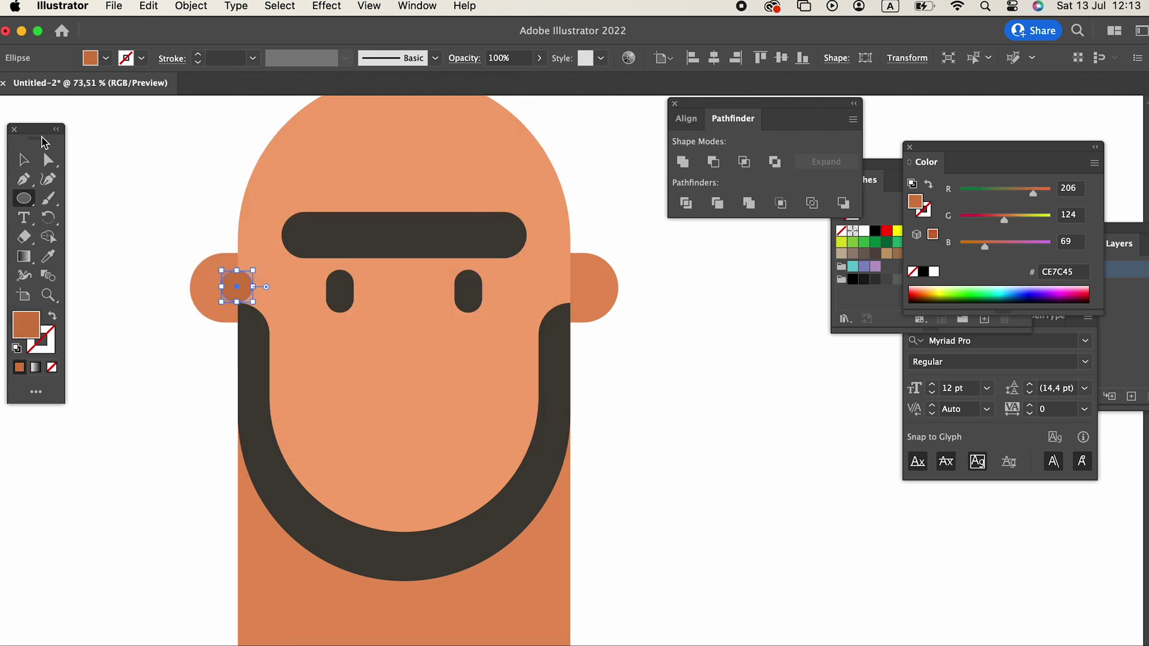
Send the inner-ear circle and the ear bar behind the head, and shift the circle slightly outward within the left ear.
left_click(25, 158)
left_click(206, 307, "shift")
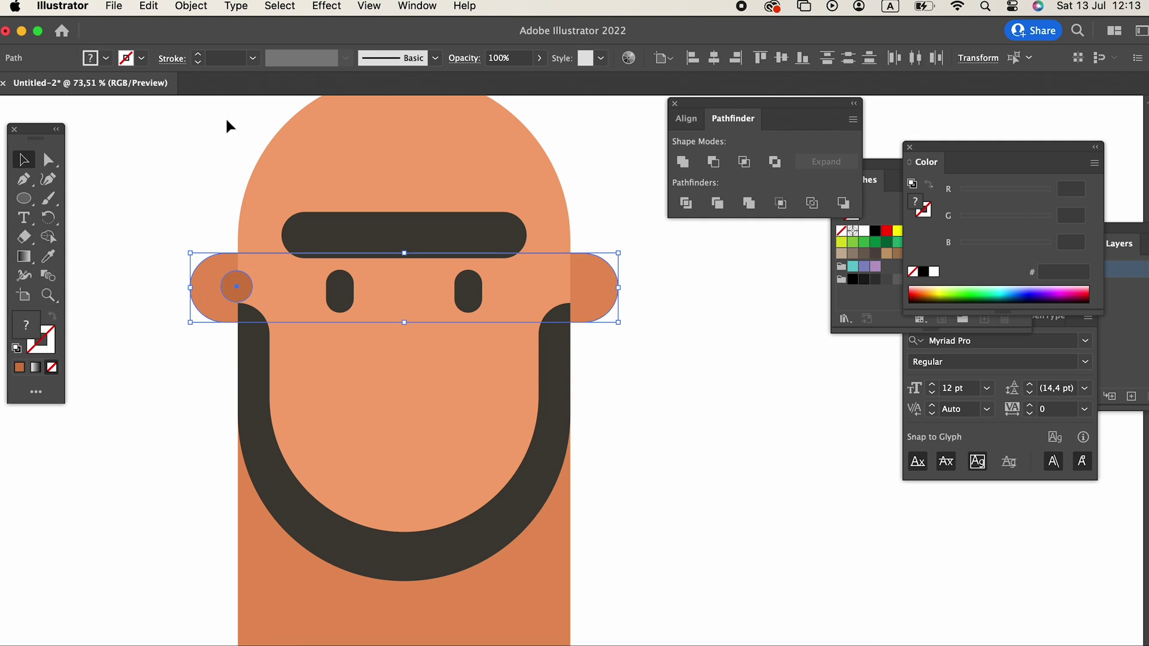
left_click(175, 7)
mouse_move(209, 49)
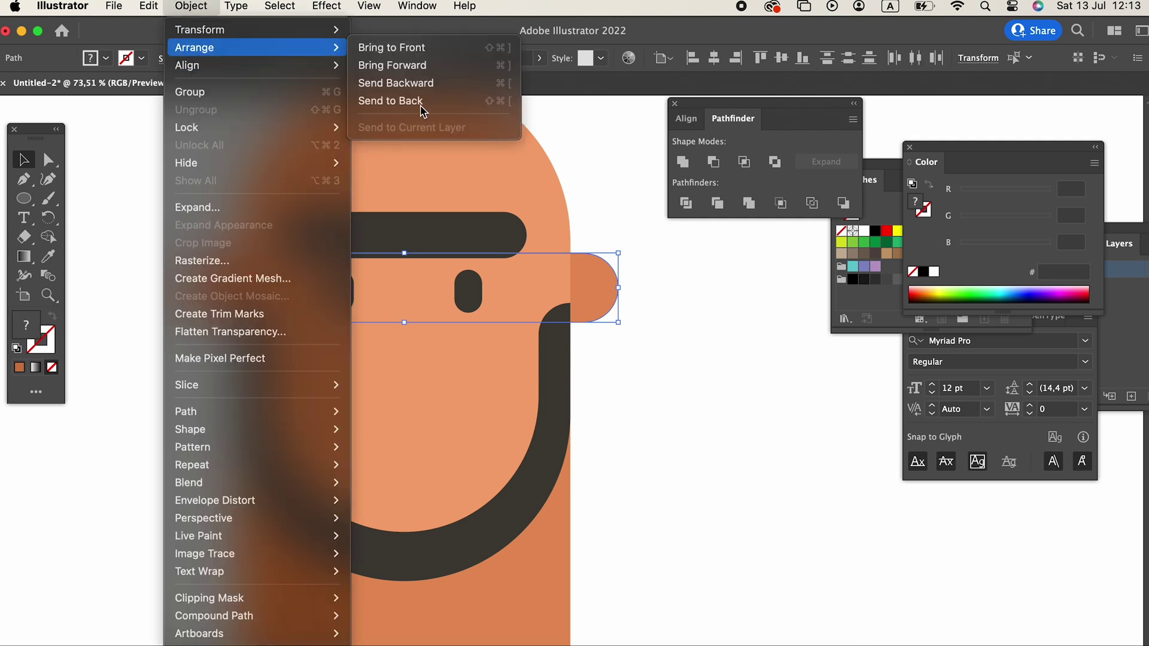
left_click(444, 112)
left_click(704, 439)
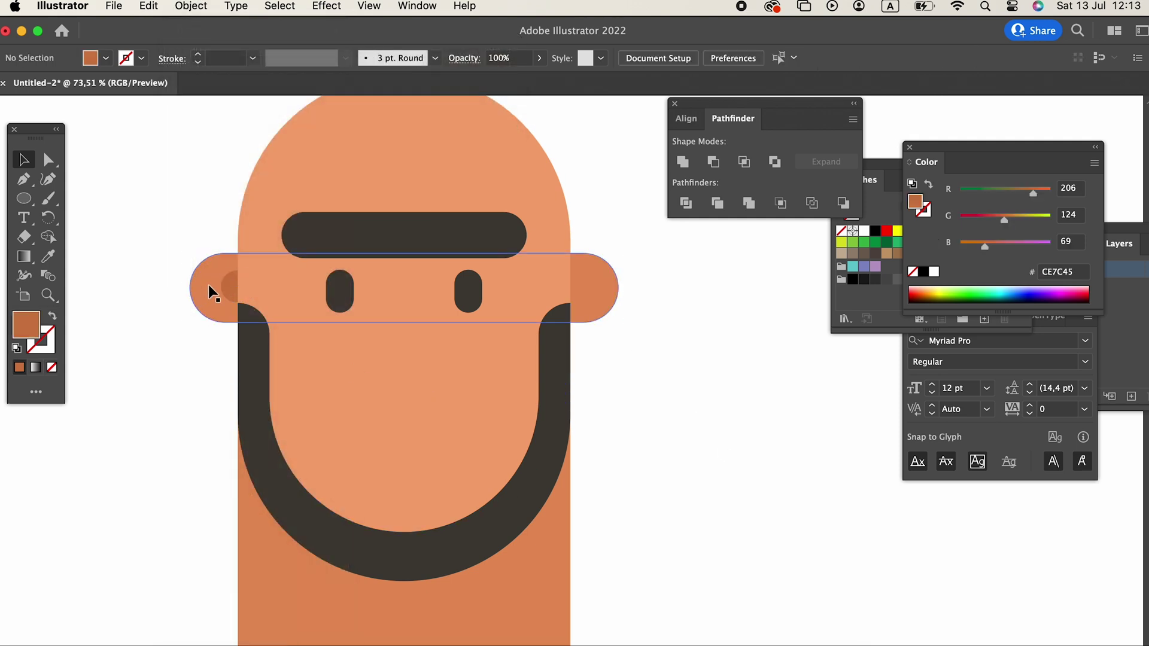
left_click_drag(225, 288, 209, 289)
left_click(195, 429)
Duplicate the inner-ear circle in place and move the copy onto the right ear.
left_click(221, 302)
left_click(157, 10)
left_click(172, 93)
left_click(149, 6)
left_click(176, 135)
left_click_drag(220, 286, 578, 361)
left_click(656, 337)
Group the two inner-ear circles.
left_click(584, 278)
left_click(237, 291, "shift")
left_click(202, 6)
left_click(194, 89)
Draw an upright CE7C45 rectangle between the eyes as the nose bridge, reaching down to mid-face.
key("z")
left_click(616, 469, "alt")
left_click_drag(514, 416, 490, 398)
left_click_drag(28, 205, 75, 196)
mouse_move(334, 230)
left_mouse_down()
mouse_move(406, 389)
mouse_move(419, 381)
left_mouse_up()
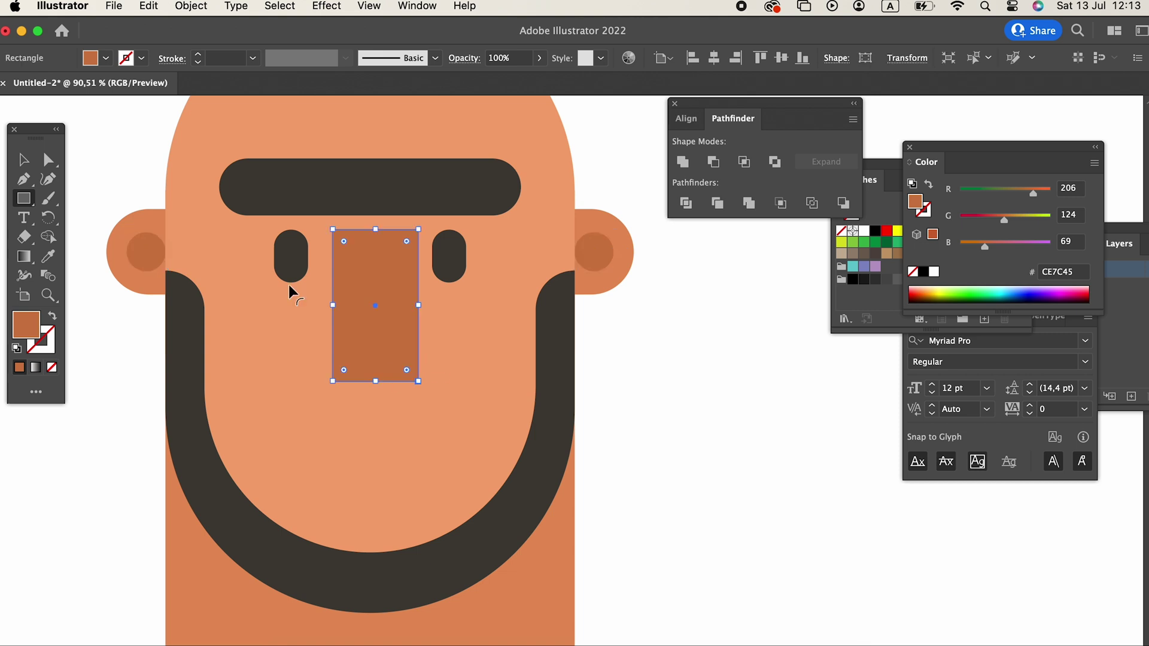
Center the nose bridge rectangle horizontally on the head.
left_click(25, 160)
left_click(644, 407)
left_click(406, 359)
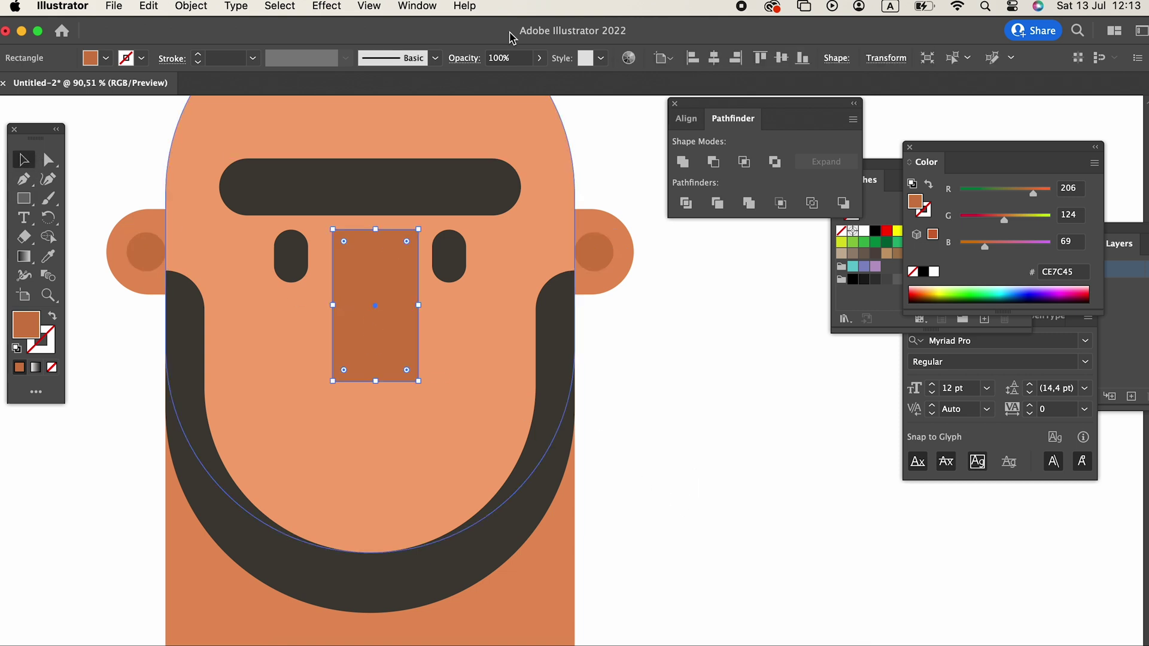
left_click(714, 58)
left_click(772, 450)
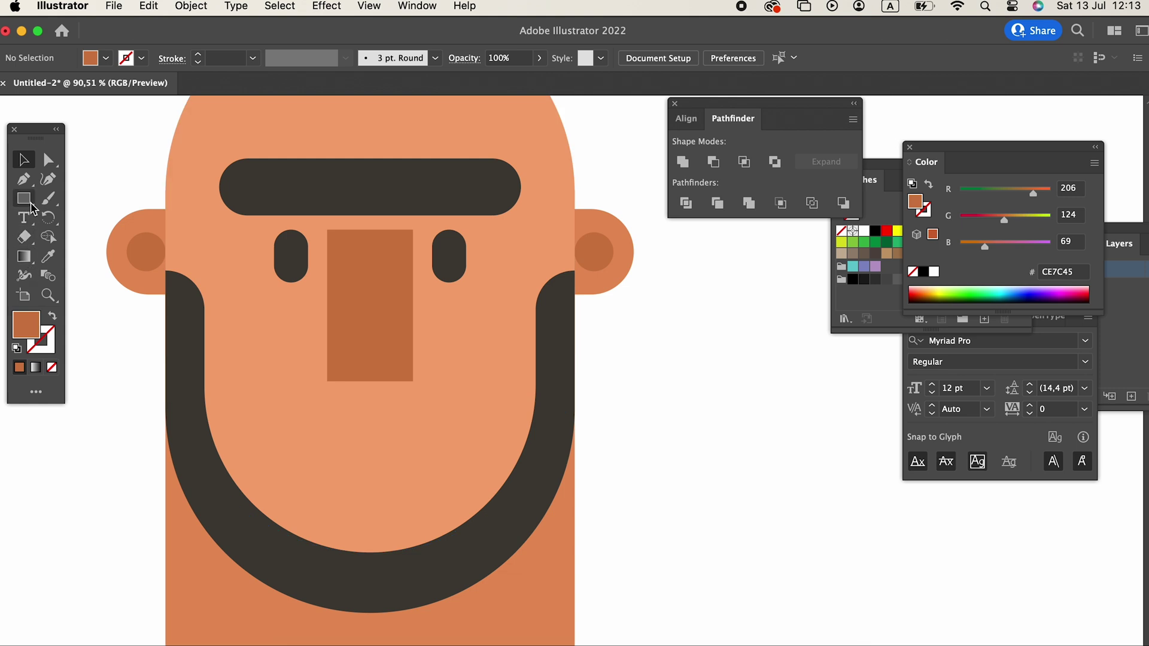
Draw a wide rectangle over the nose bridge's lower end and stretch it to span the eyes' outer edges.
left_click_drag(273, 377, 465, 313)
key("super+z")
left_click_drag(280, 382, 467, 313)
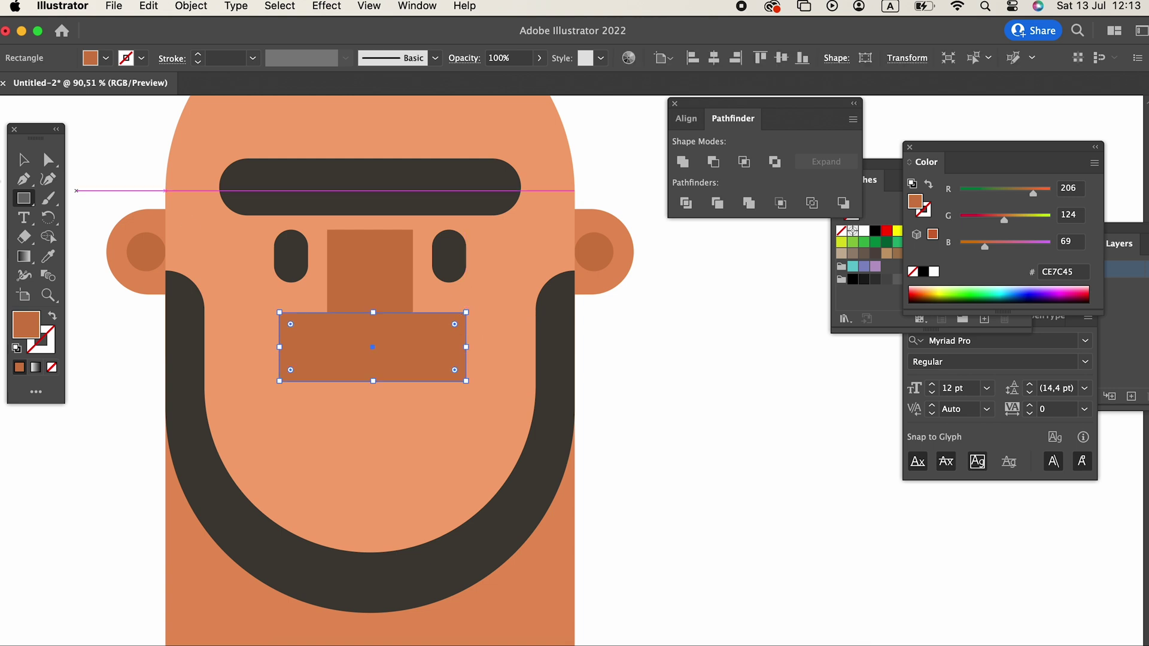
left_click(23, 159)
left_click_drag(279, 347, 225, 395)
Recolor both nose rectangles with the neck's orange E5925A using the Eyedropper.
left_click(48, 259)
left_click(246, 586)
key("z")
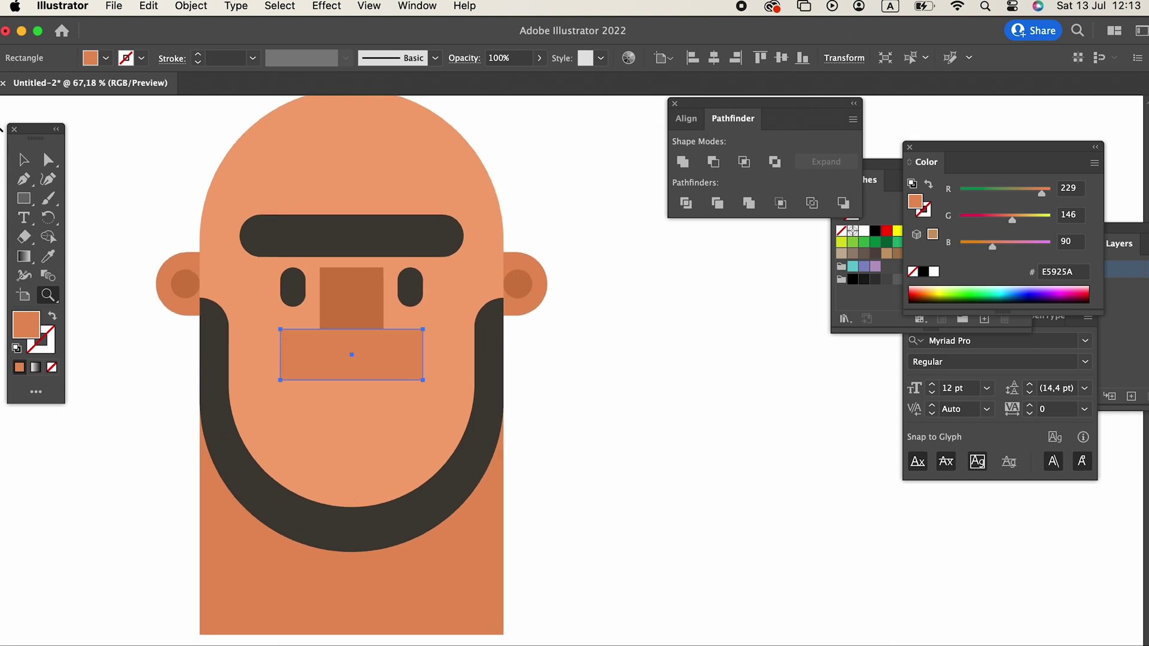
left_click(27, 159)
left_click(344, 321)
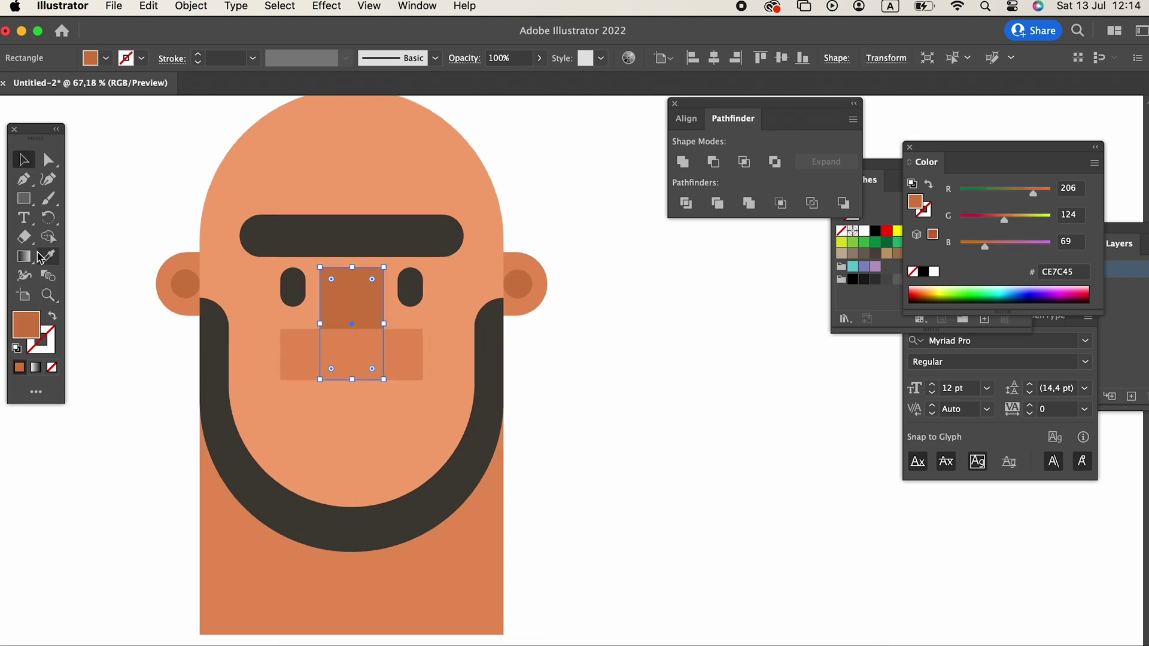
left_click(44, 256)
left_click(219, 486)
Select all the portrait shapes and align their horizontal centers.
key("z")
left_click_drag(262, 435, 324, 315)
left_click_drag(271, 272, 110, 352)
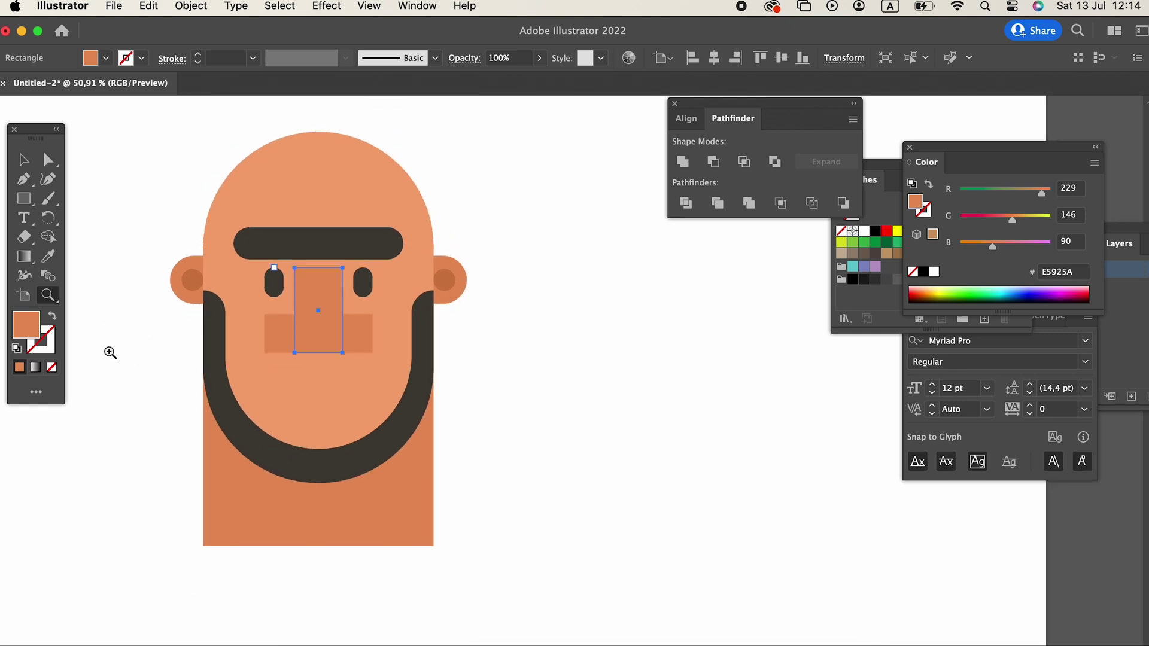
key("super+a")
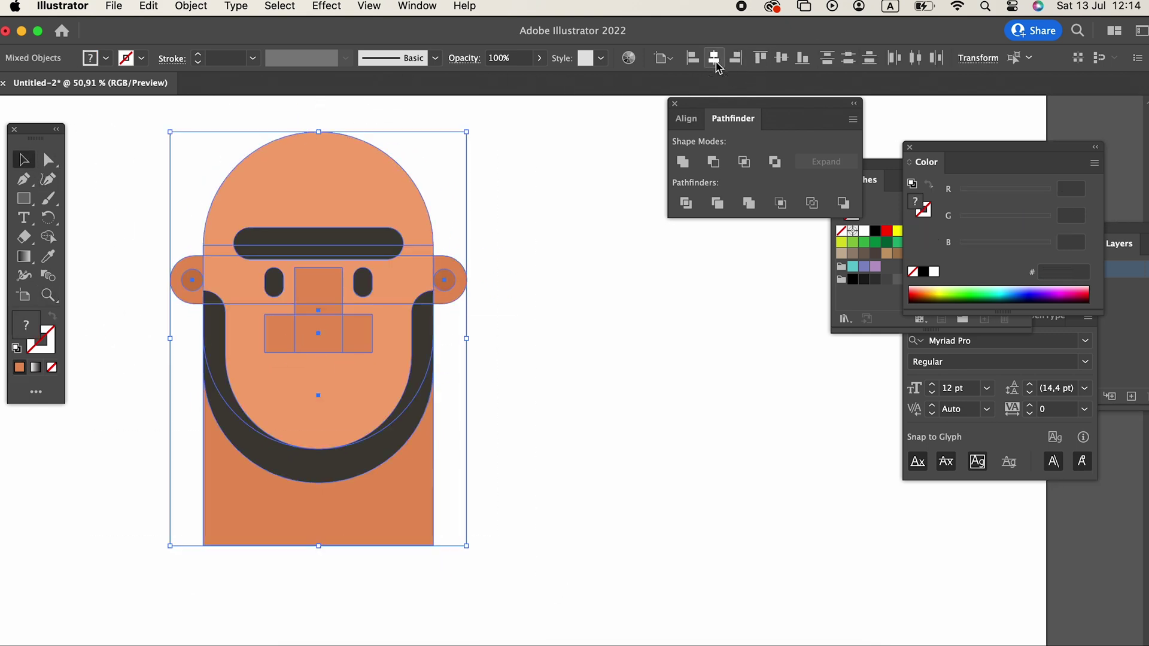
left_click(596, 467)
Draw a forehead wrinkle rectangle about 135 by 25 px above the brow and fill it with the nose color.
key("z")
left_click_drag(308, 318, 461, 408)
left_click_drag(462, 407, 539, 439)
mouse_move(699, 288)
left_mouse_down()
mouse_move(948, 333)
mouse_move(939, 332)
left_mouse_up()
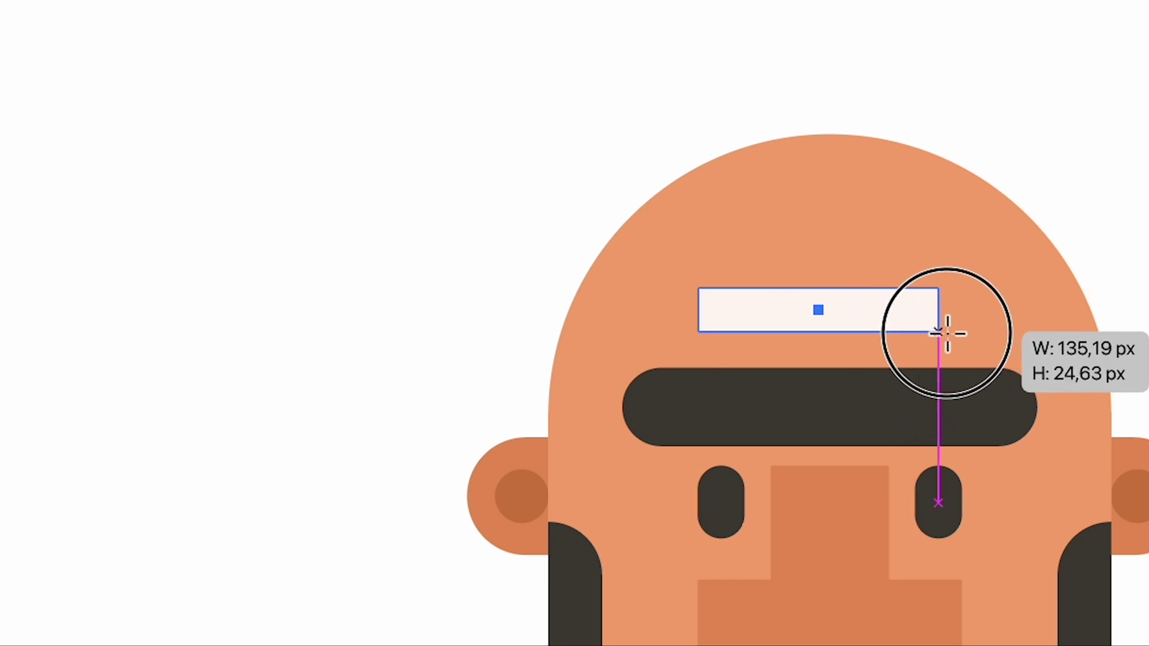
key("i")
left_click(834, 513)
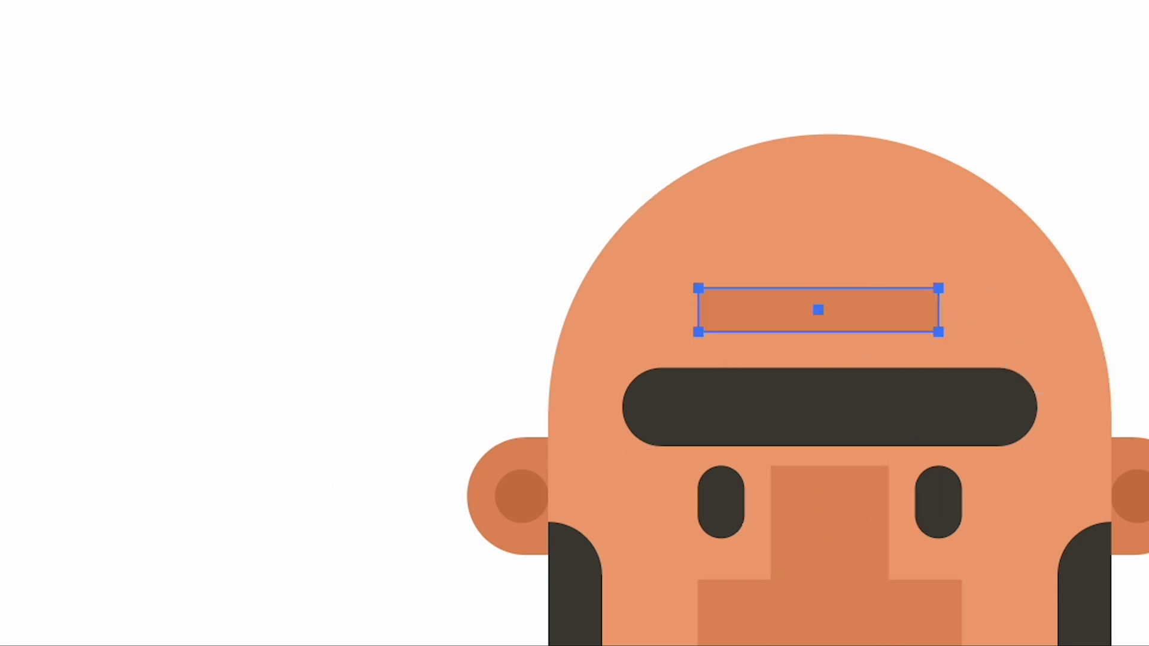
Fully round the wrinkle's ends and place a copy of it directly above.
key("v")
key("a")
left_click_drag(727, 304, 751, 310)
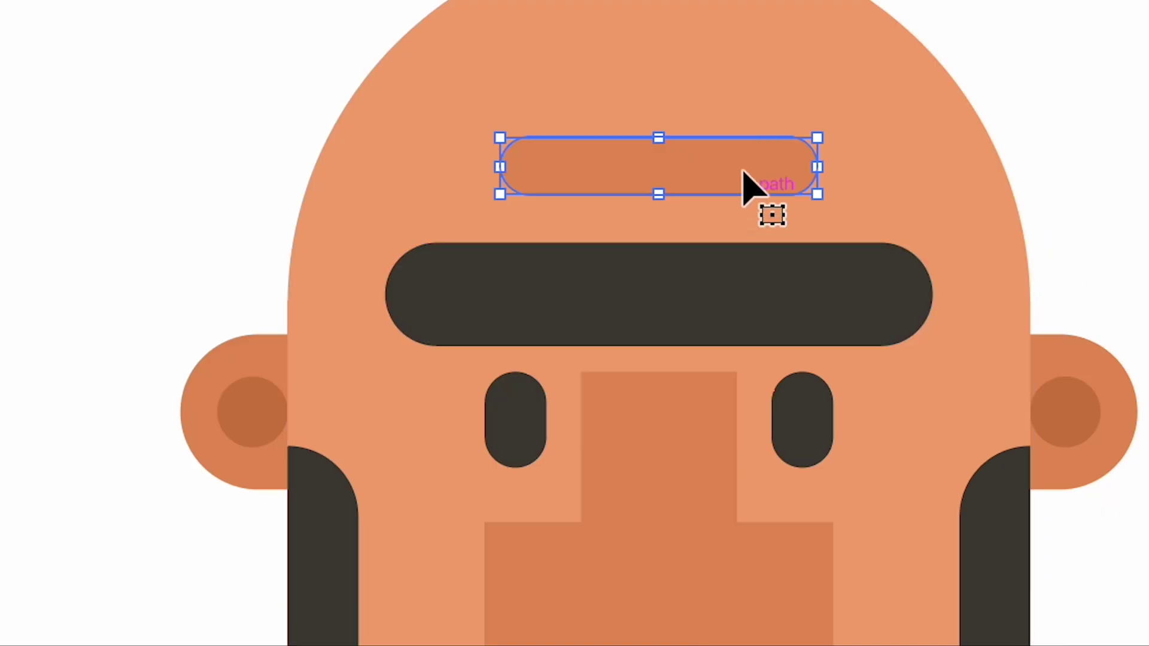
left_click_drag(744, 169, 741, 70)
key("z")
left_click_drag(744, 72, 1146, 89)
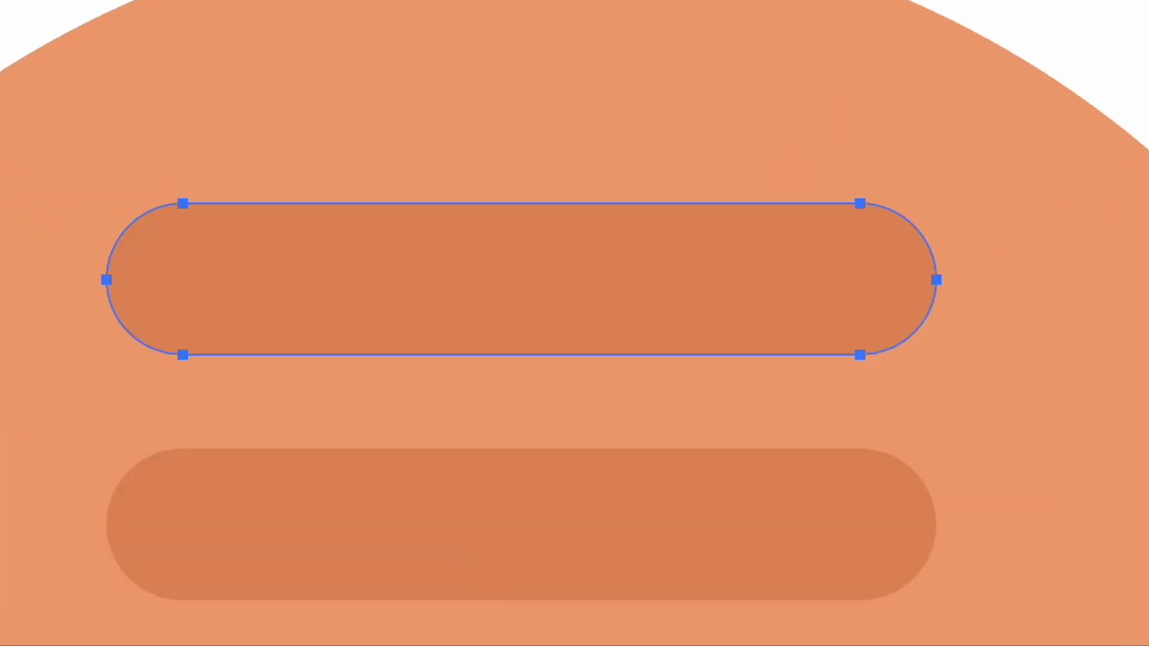
Shorten the upper wrinkle from its right end to about two thirds of the lower wrinkle's length.
left_click(47, 161)
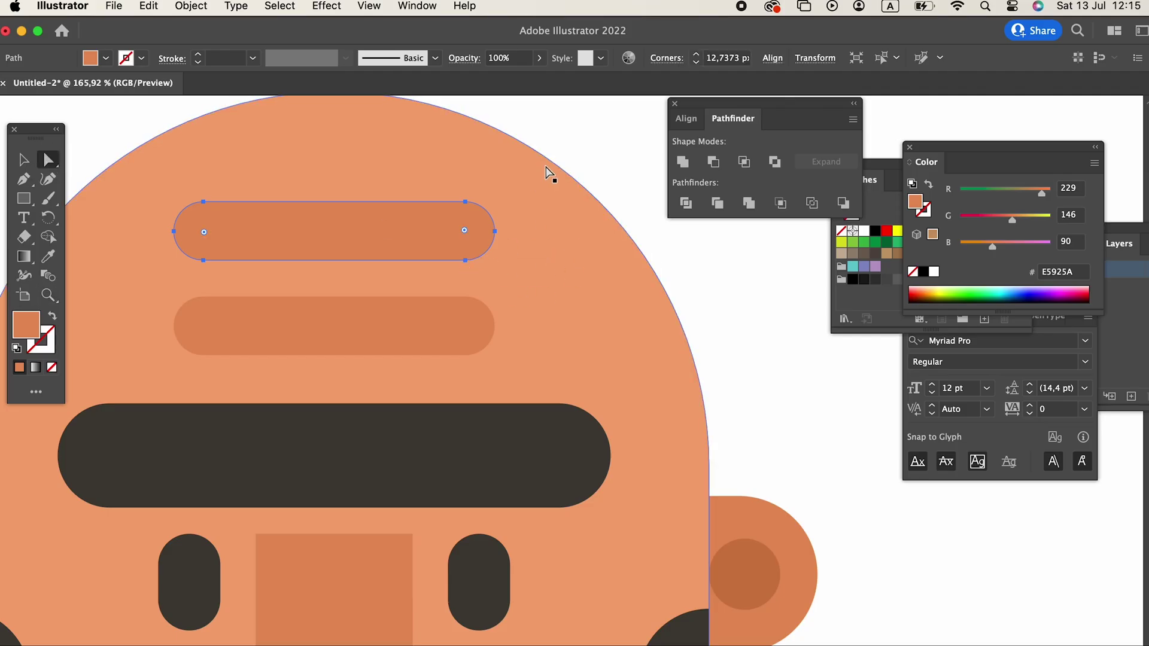
key("v")
double_click(301, 226)
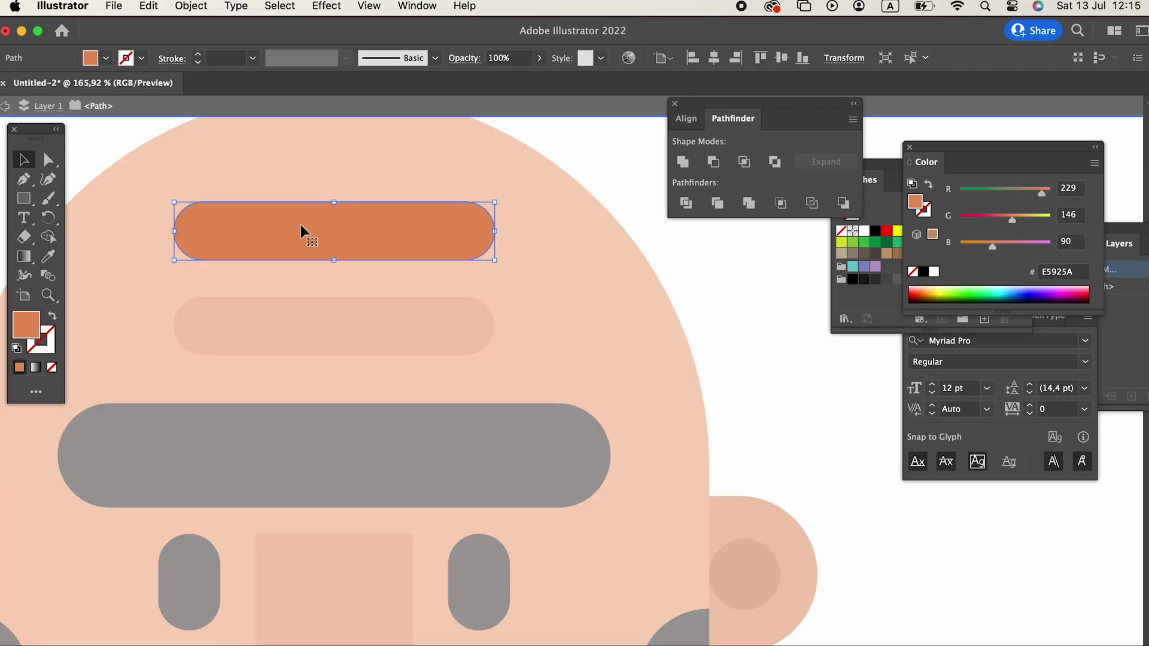
left_click(58, 157)
left_click_drag(499, 231, 389, 250)
Draw an off-white FFF8F3 mouth rectangle below the nose, as wide as the nose base.
right_click(23, 198)
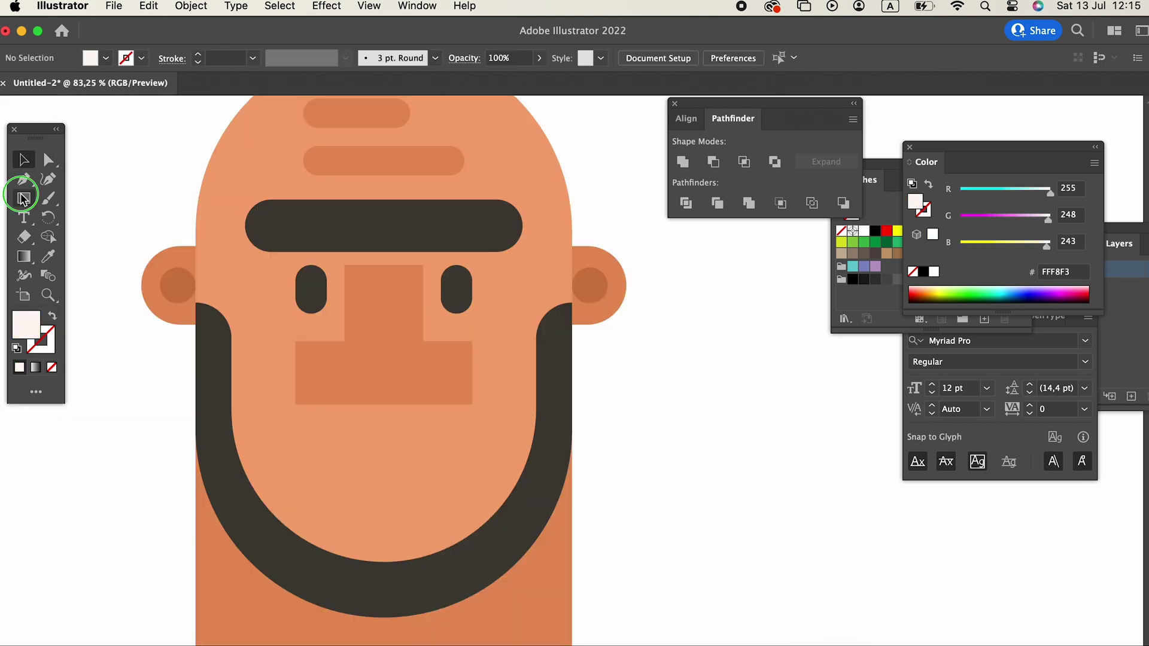
left_click(80, 198)
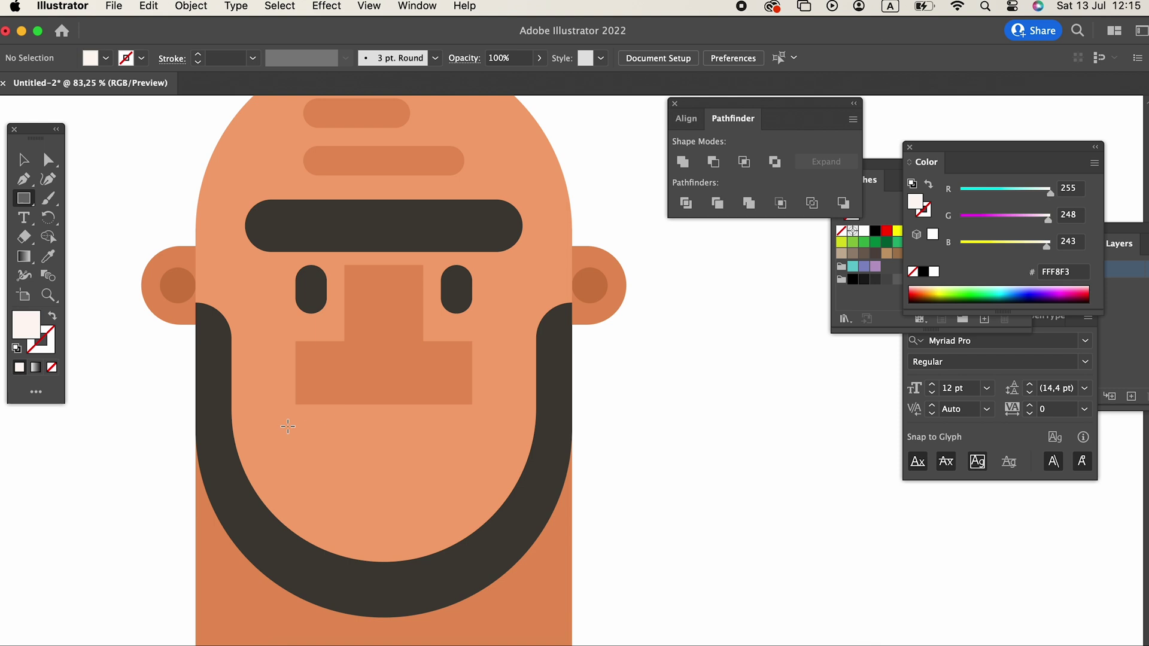
left_click_drag(296, 427, 473, 509)
Fully round the two bottom corners of the mouth rectangle to form a smile.
left_click(49, 162)
left_click(290, 506)
left_click(295, 508)
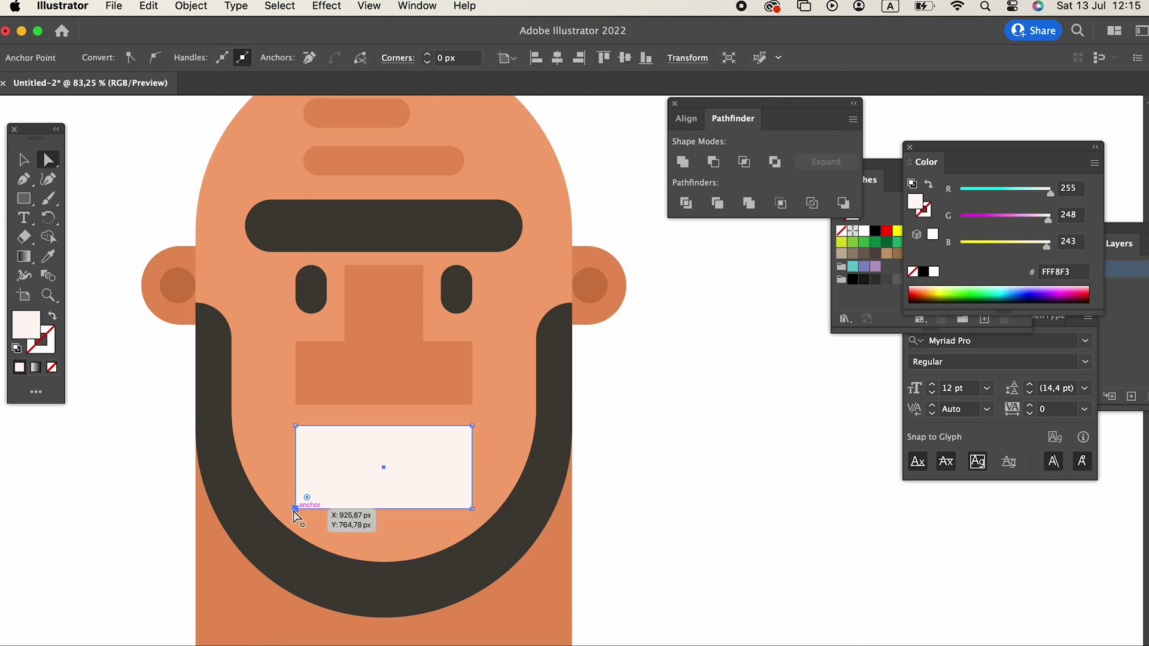
left_click(472, 509, "shift")
left_click(459, 498)
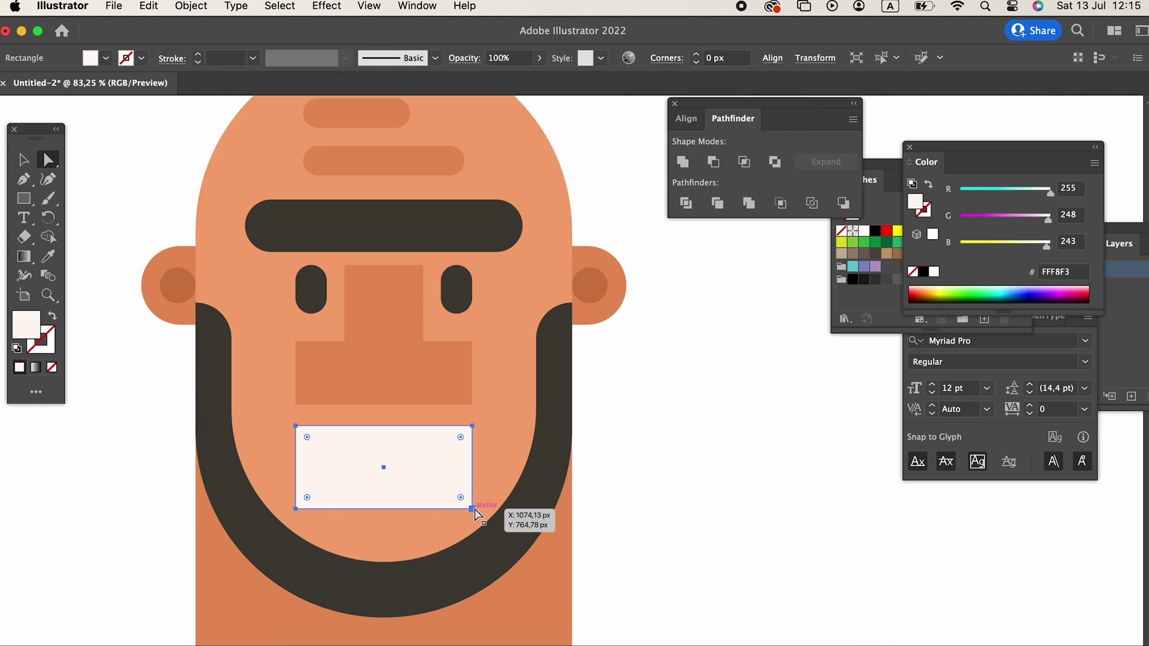
left_click(473, 508)
left_click(296, 509)
left_click_drag(312, 497, 393, 176)
Draw a wide, low collar rectangle at the base of the neck, spanning the ears' outer edges.
key("z")
left_click_drag(385, 341, 226, 506)
left_click(19, 158)
left_click(184, 281)
left_click(32, 203)
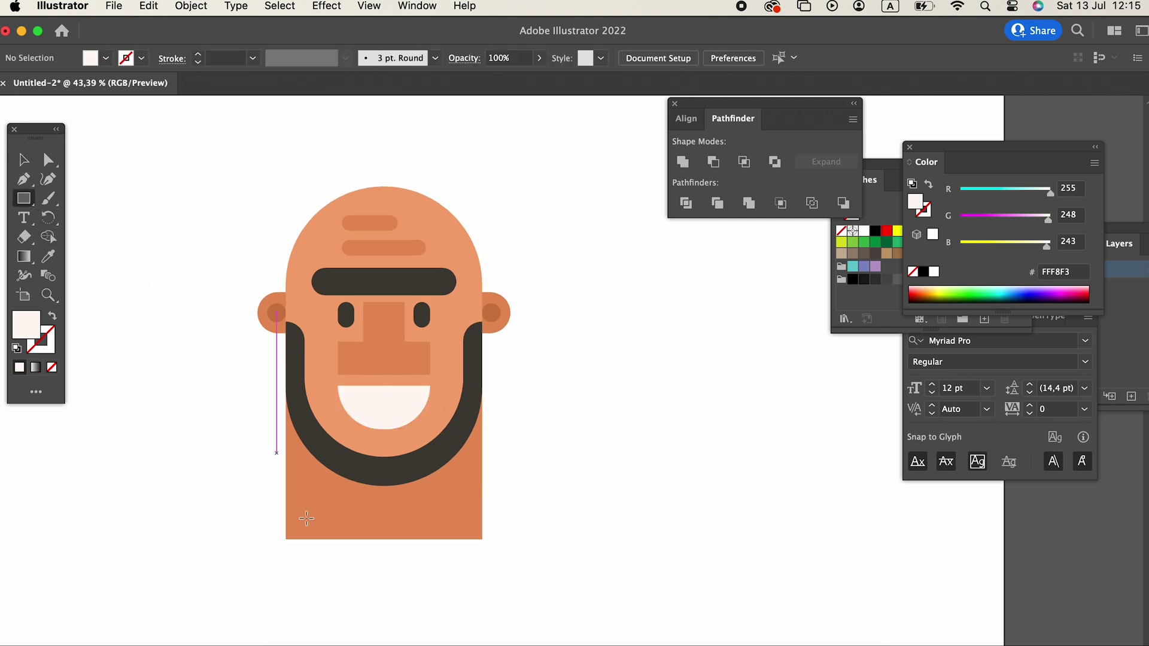
left_click_drag(256, 545, 465, 555)
left_click(23, 160)
left_click(493, 469)
Fill the collar rectangle with E8D2C4 and move it up over the neck's lower edge.
double_click(27, 328)
type("E8D2C4")
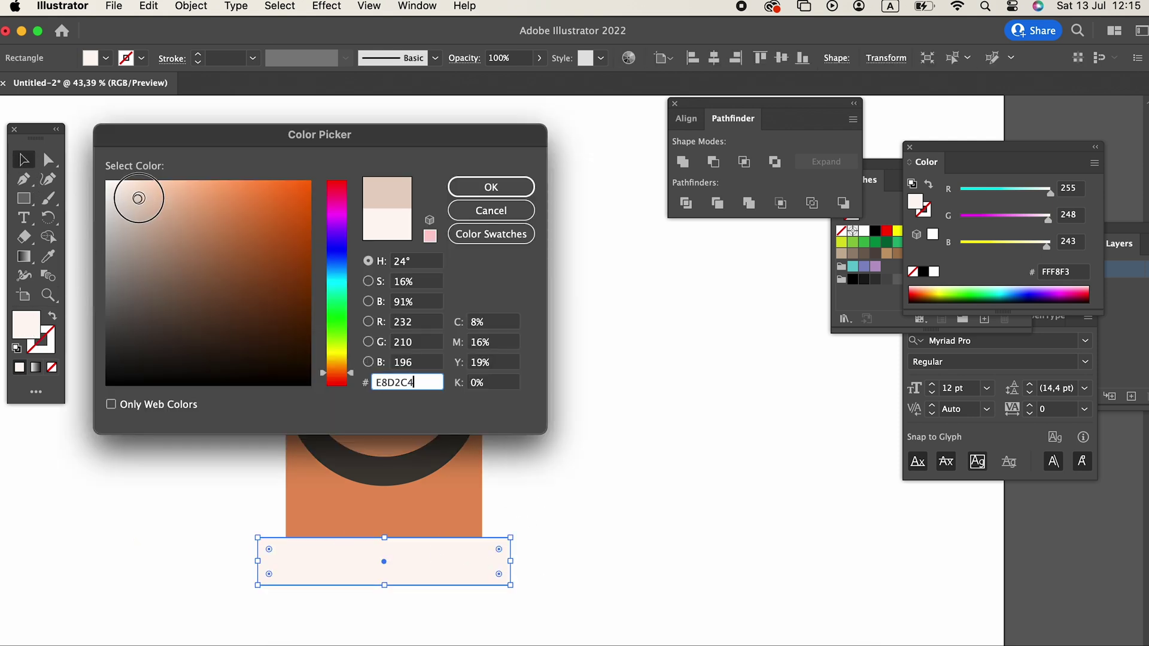
left_click(482, 186)
left_click(733, 478)
left_click_drag(479, 563, 464, 534)
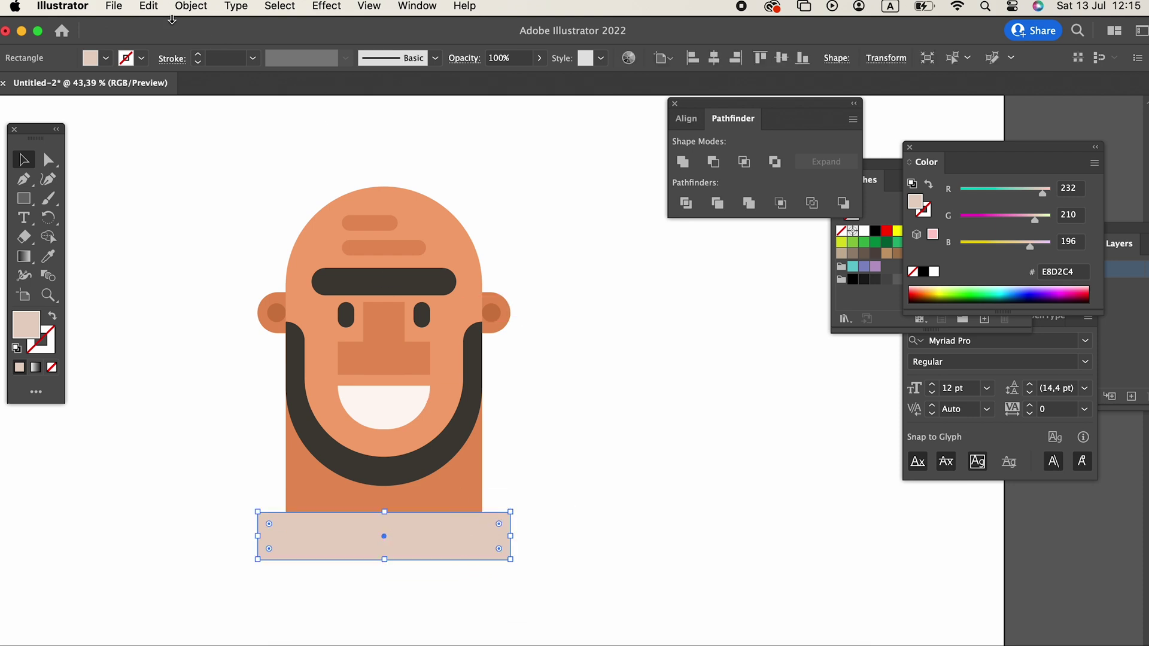
Paste a copy of the collar rectangle in front and narrow it symmetrically to the neck's width.
left_click(150, 6)
left_click(149, 7)
left_click(149, 8)
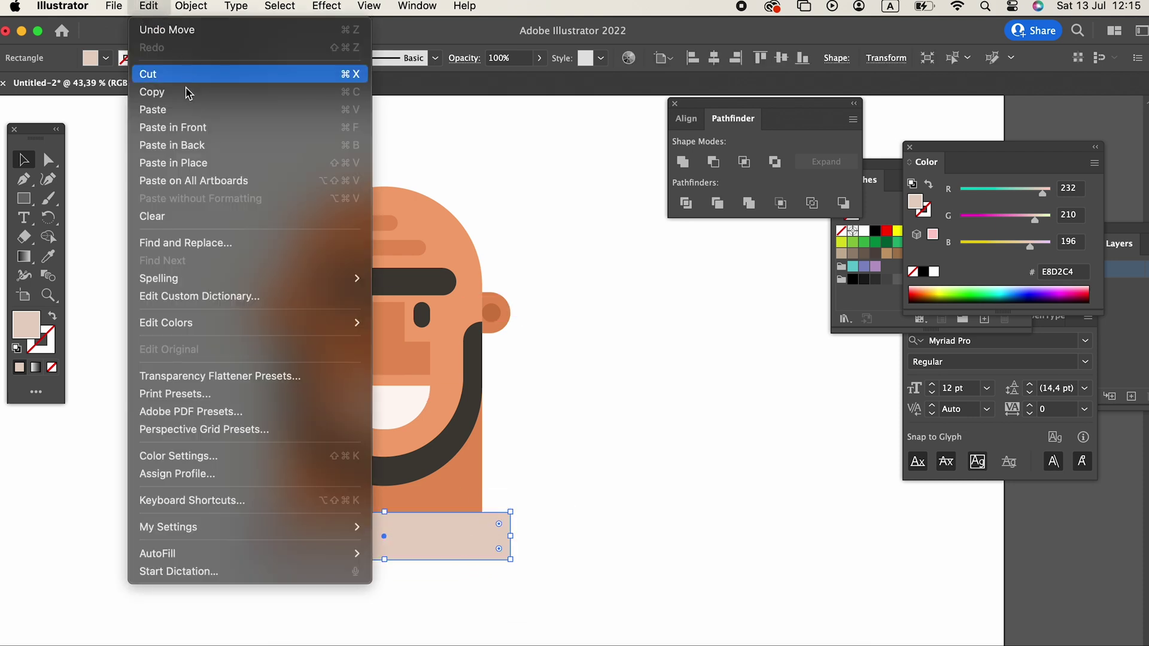
left_click(180, 127)
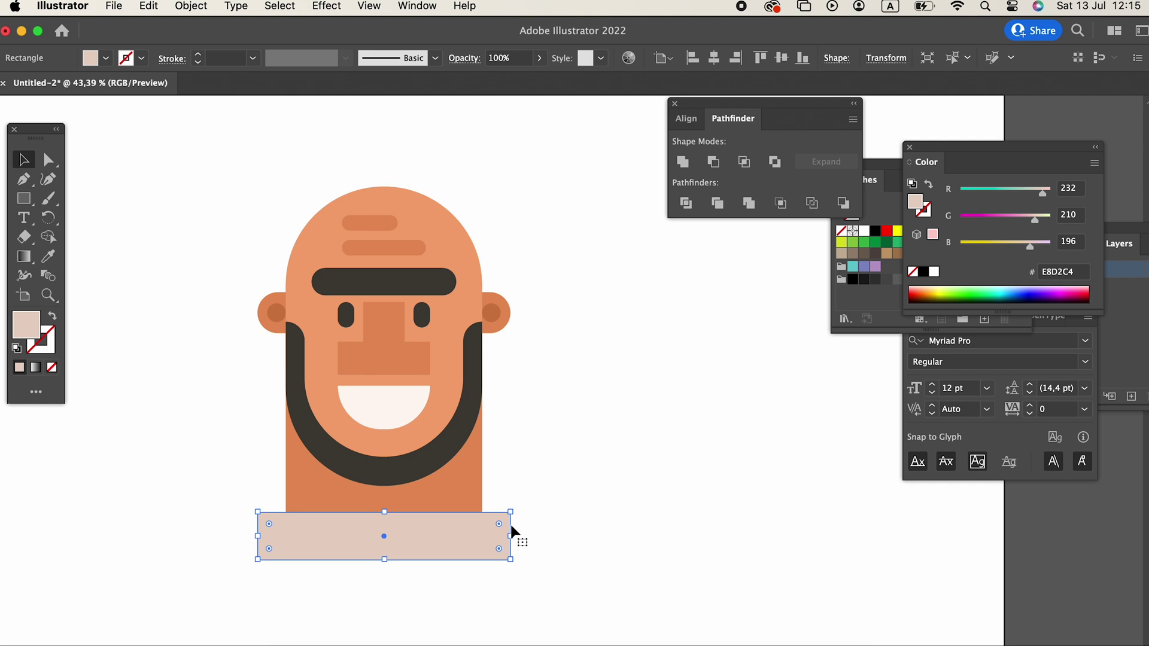
left_click(512, 530)
left_click_drag(514, 540, 482, 550)
Fill the narrowed collar copy with the lighter off-white F4EAE6.
double_click(26, 339)
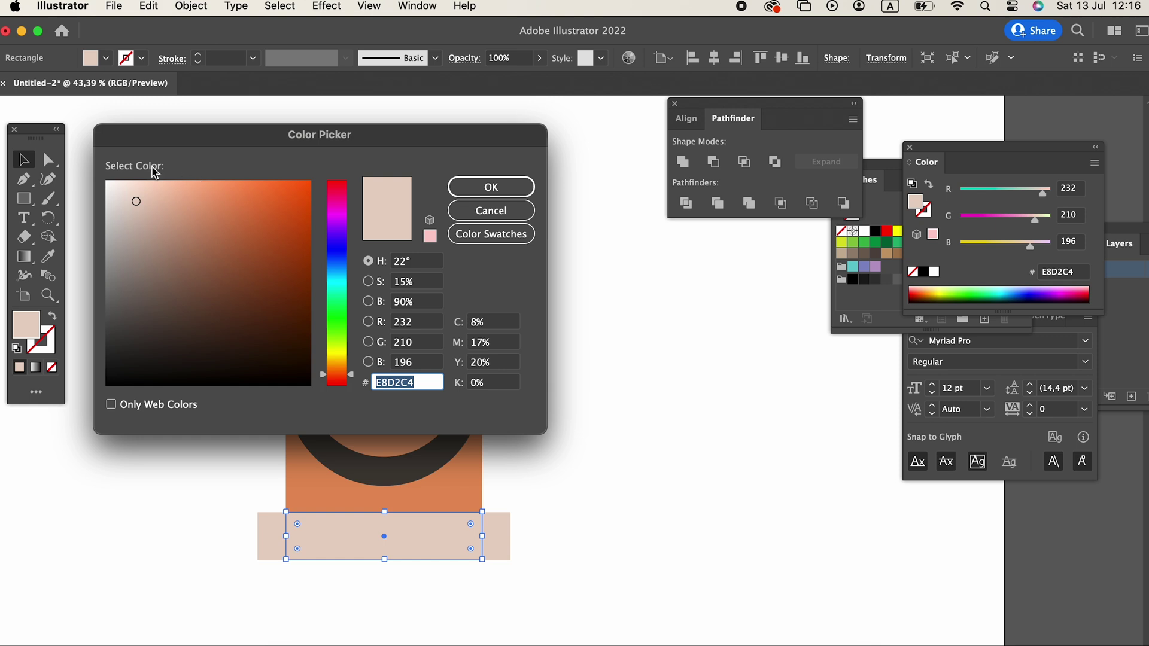
left_click(120, 188)
left_click(521, 191)
left_click(688, 473)
left_click_drag(697, 497, 740, 536)
left_click_drag(632, 529, 653, 535)
left_click_drag(652, 538, 673, 508)
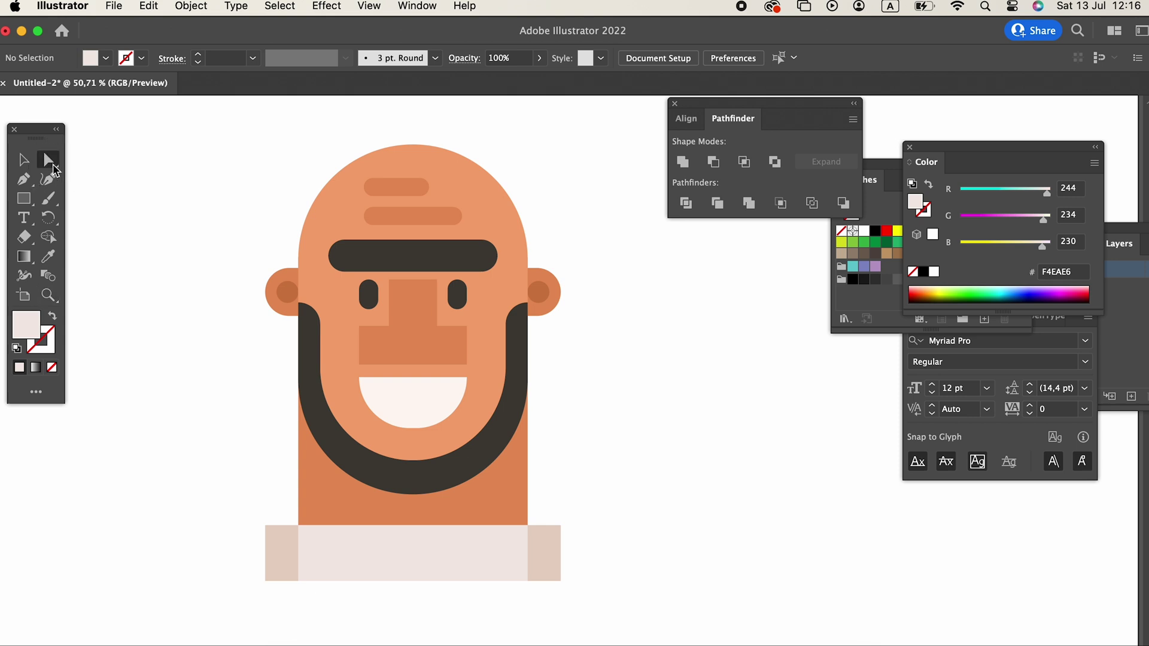
Move the mouth slightly down, away from the nose.
left_click_drag(431, 413, 431, 417)
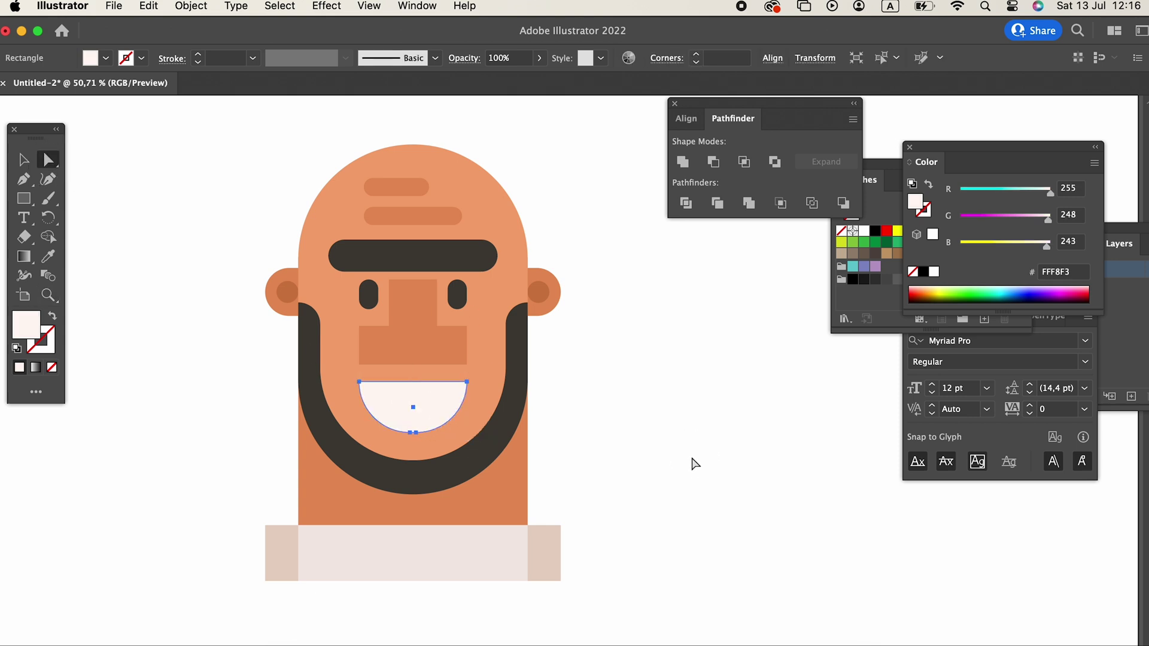
left_click(692, 463)
left_click_drag(656, 431, 669, 466)
scroll(669, 466, "up", 2)
Fully round the corners of both rectangles that make up the nose.
left_click(51, 157)
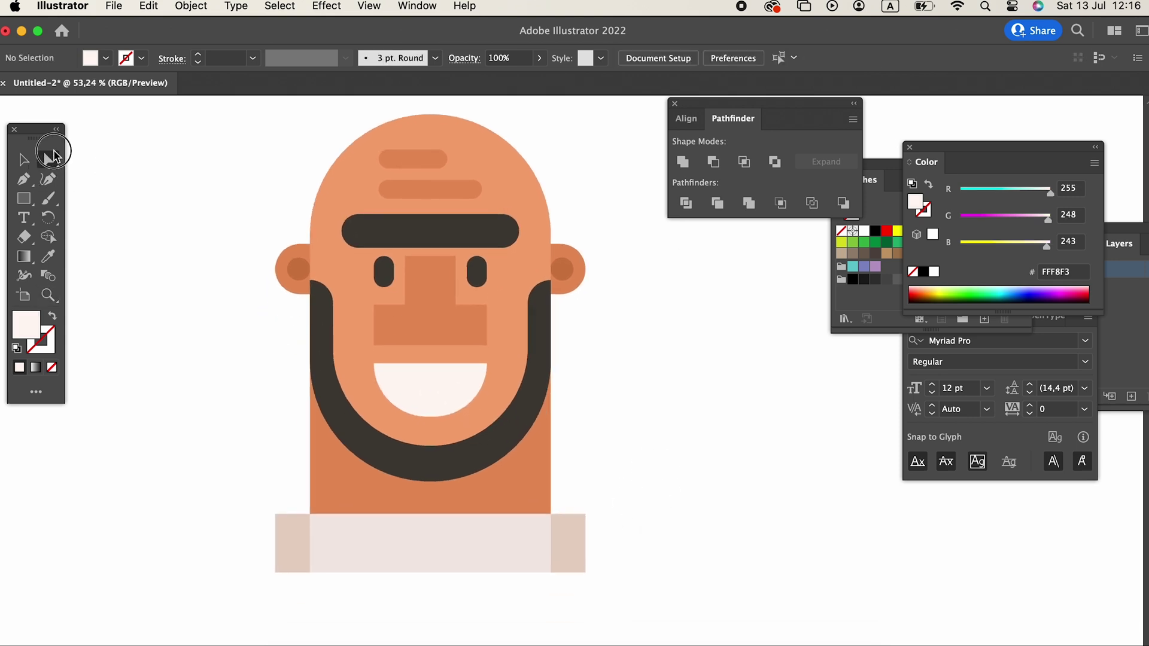
left_click(387, 340)
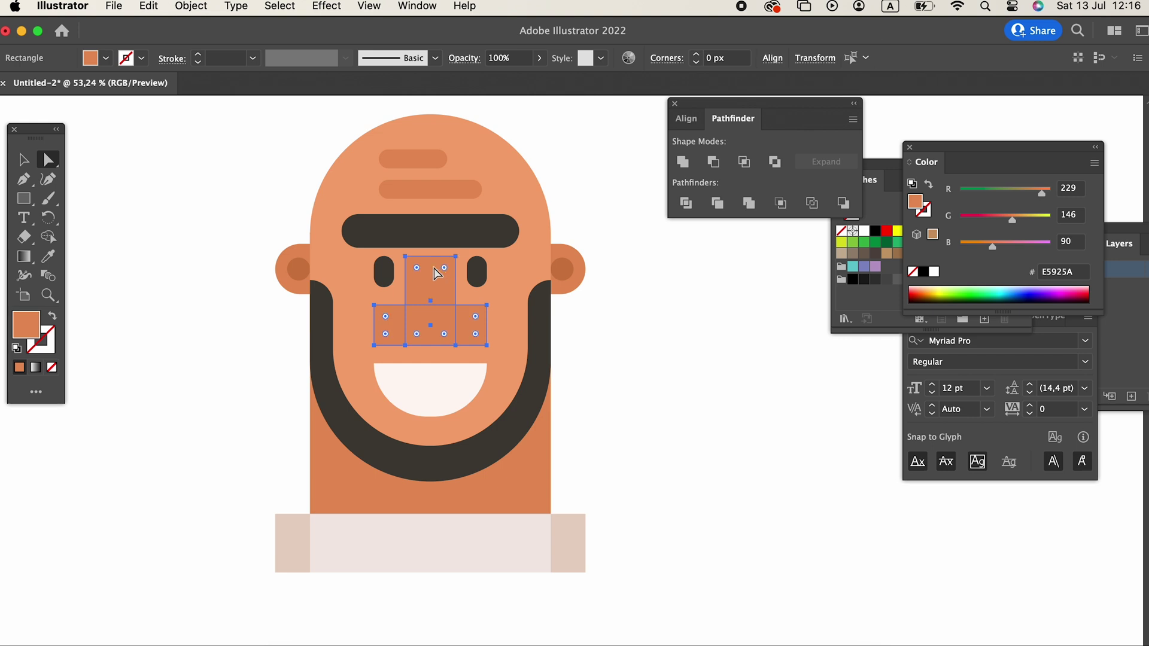
left_click_drag(417, 267, 407, 469)
left_click(721, 437)
left_click_drag(679, 485, 686, 461)
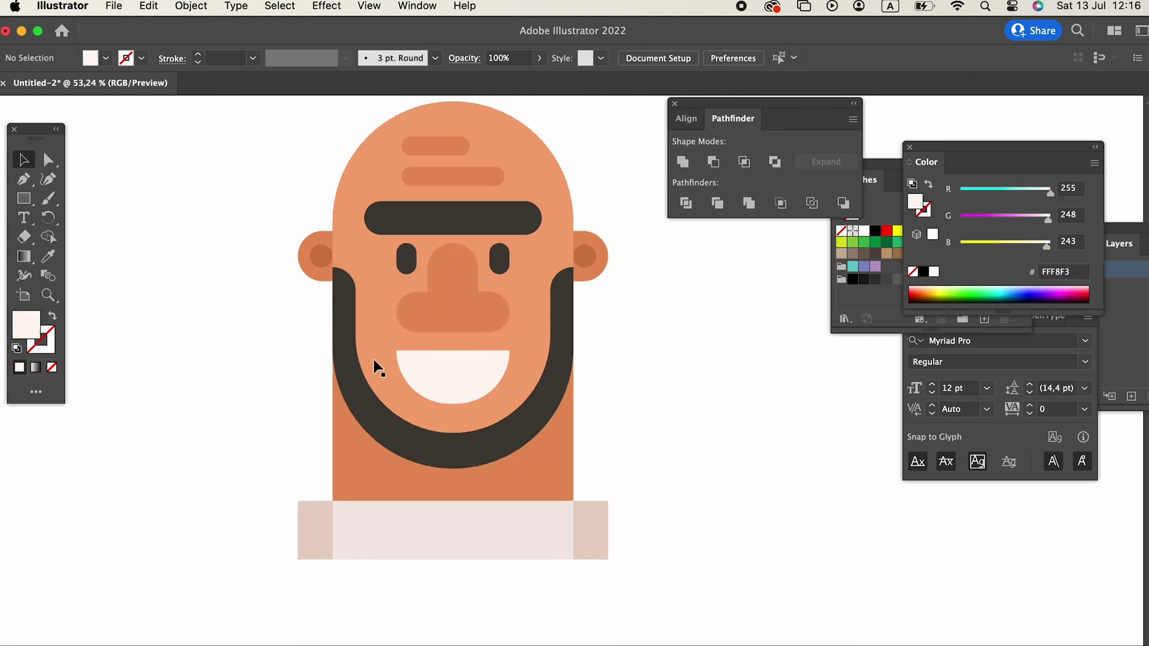
Stretch the mouth upward until its top edge meets the base of the nose.
left_click(433, 353)
left_click_drag(453, 351, 453, 332)
key("a")
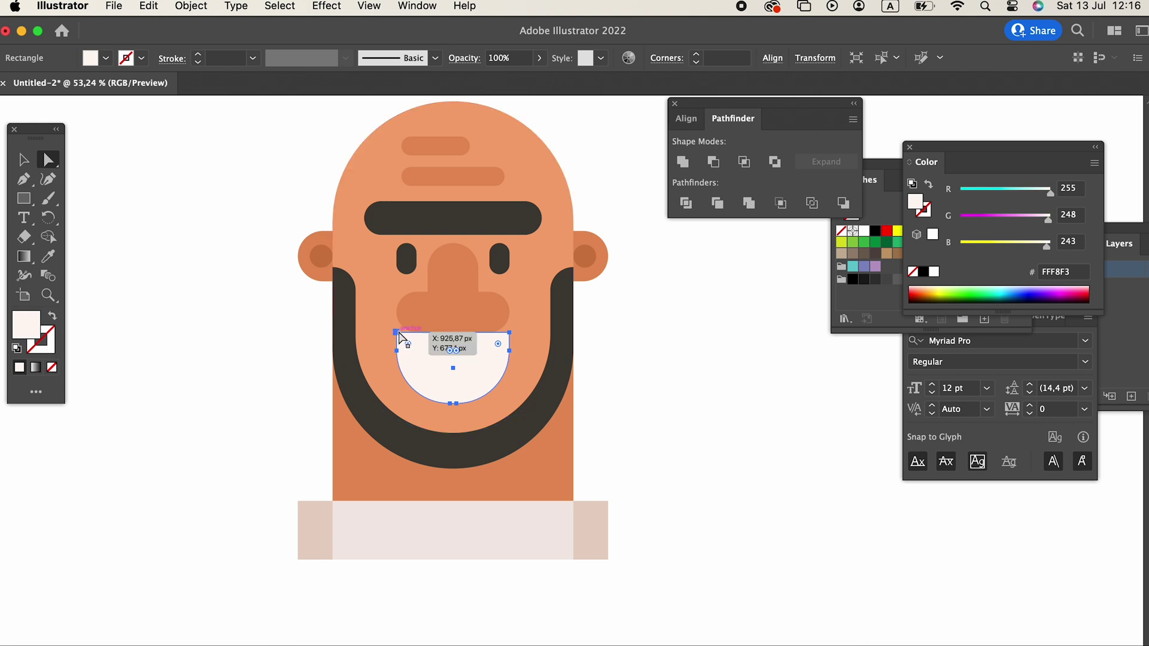
Round the mouth's two upper corners and lower the shape slightly below the nose.
left_click(396, 332)
left_click(509, 333, "shift")
left_click_drag(497, 345, 481, 399)
key("super+shift+a")
left_click(736, 470)
left_click_drag(765, 470, 770, 483)
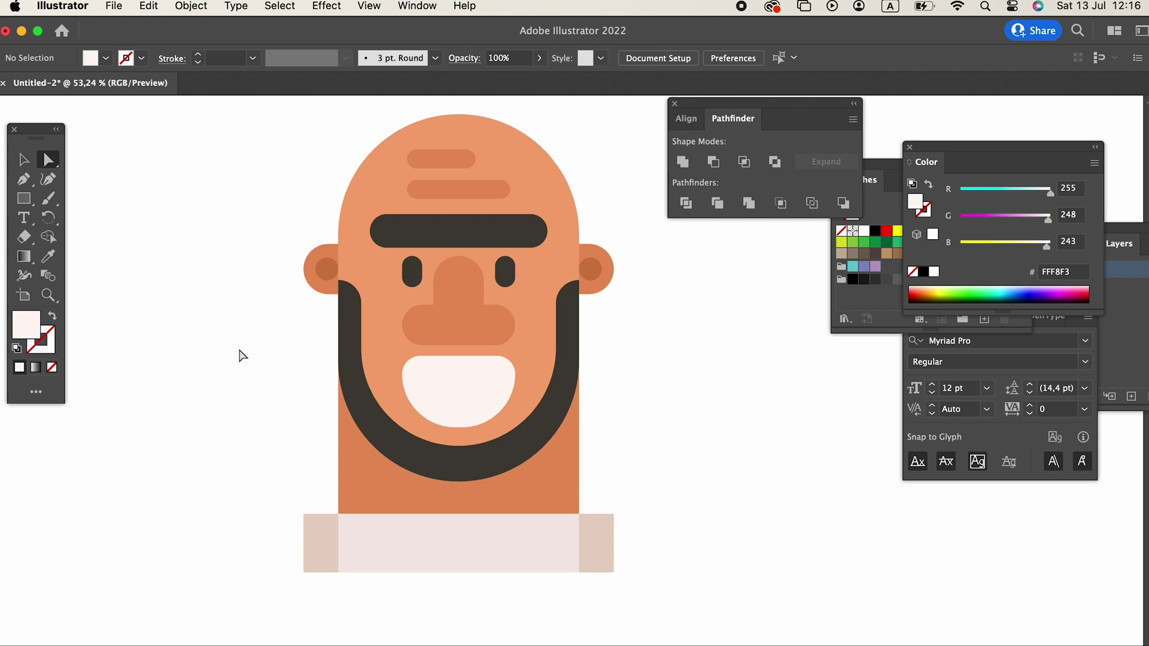
Draw a rectangle from the chin down to the collar, centred on the neck and as wide as the mouth.
left_click(24, 162)
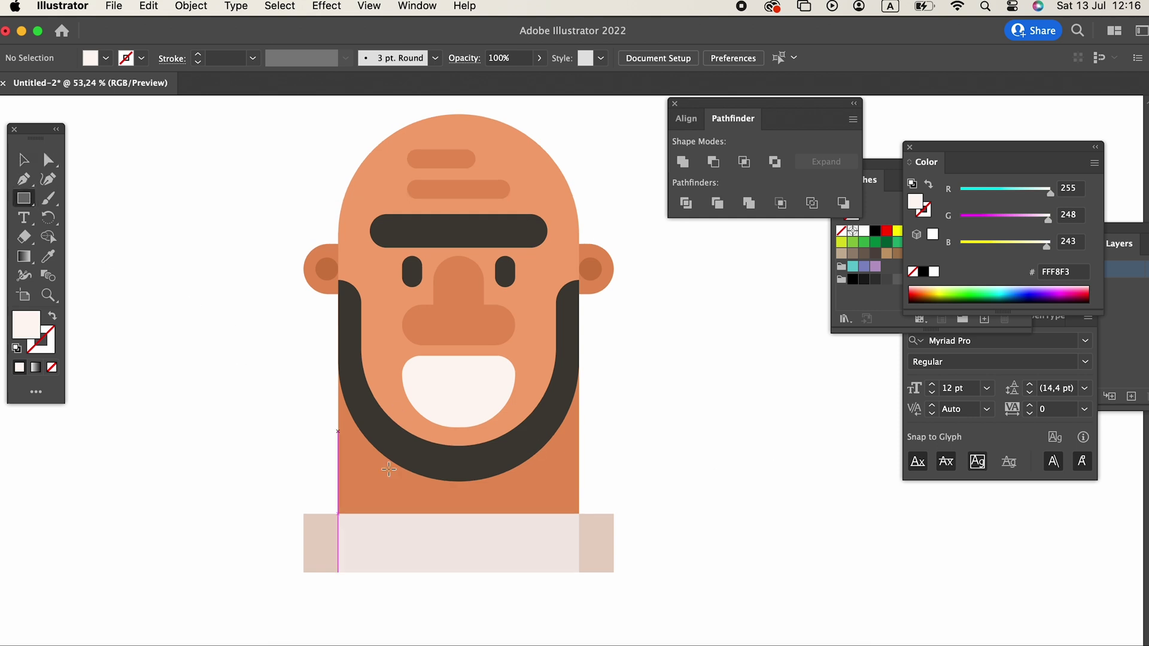
mouse_move(380, 512)
left_mouse_down()
mouse_move(548, 451)
mouse_move(514, 437)
left_mouse_up()
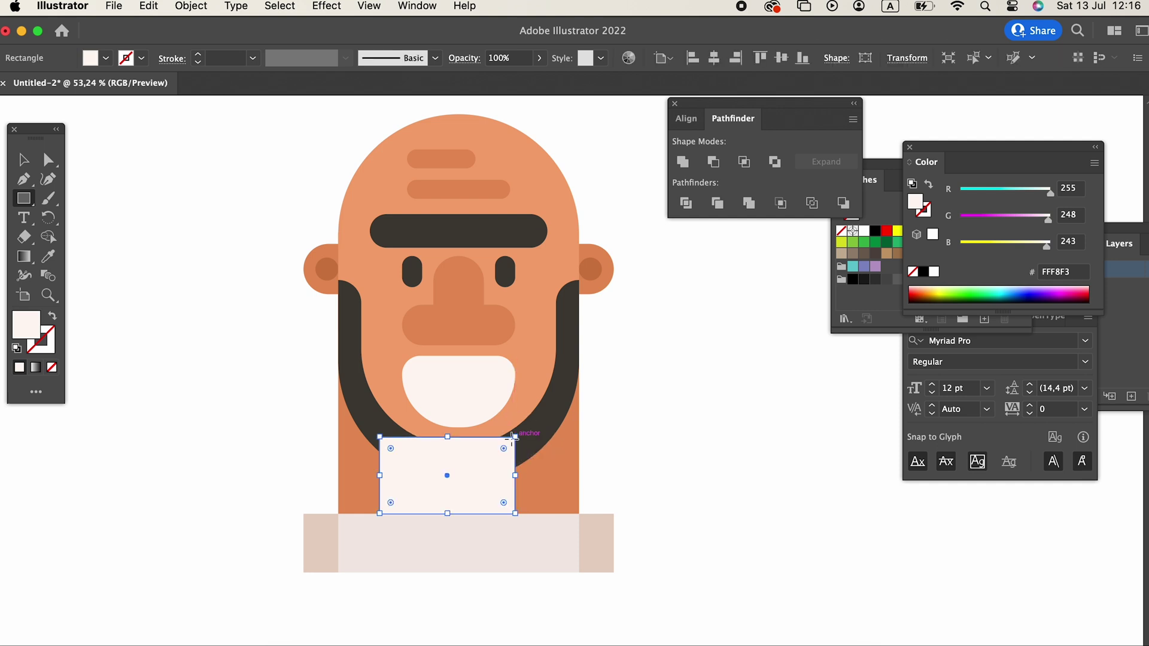
left_click(24, 160)
left_click_drag(379, 475, 403, 480)
Fill the neck rectangle with the face's skin colour F4A773 by sampling it with the Eyedropper.
left_click(44, 262)
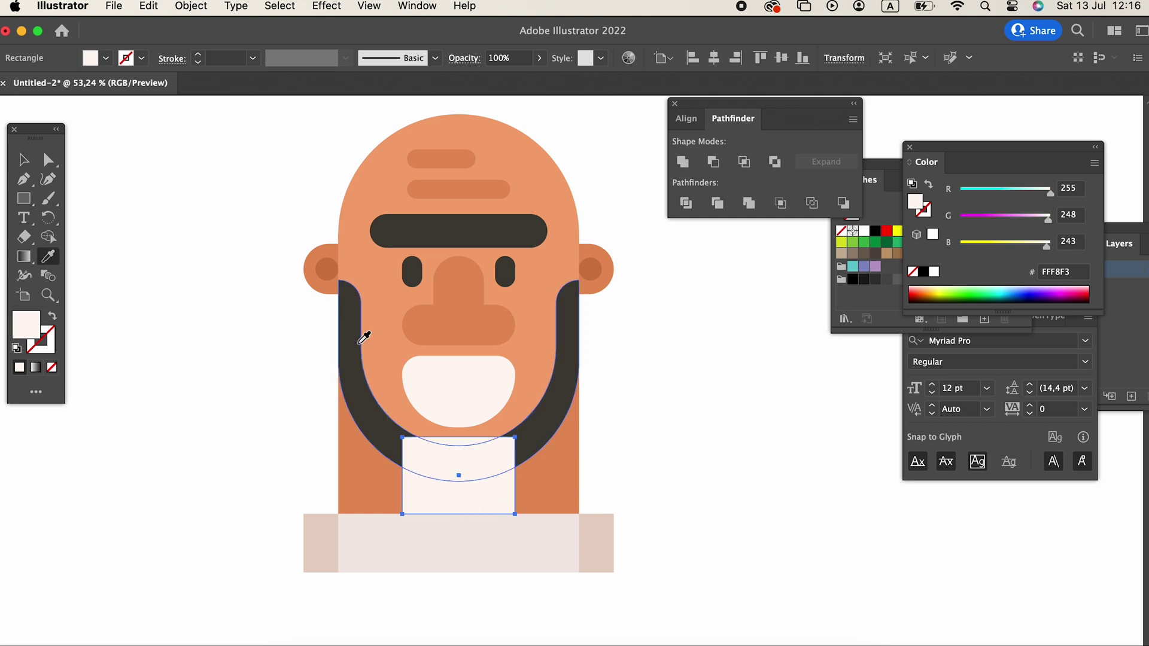
left_click(388, 339)
key("z")
left_click_drag(387, 337, 377, 419)
left_click(24, 164)
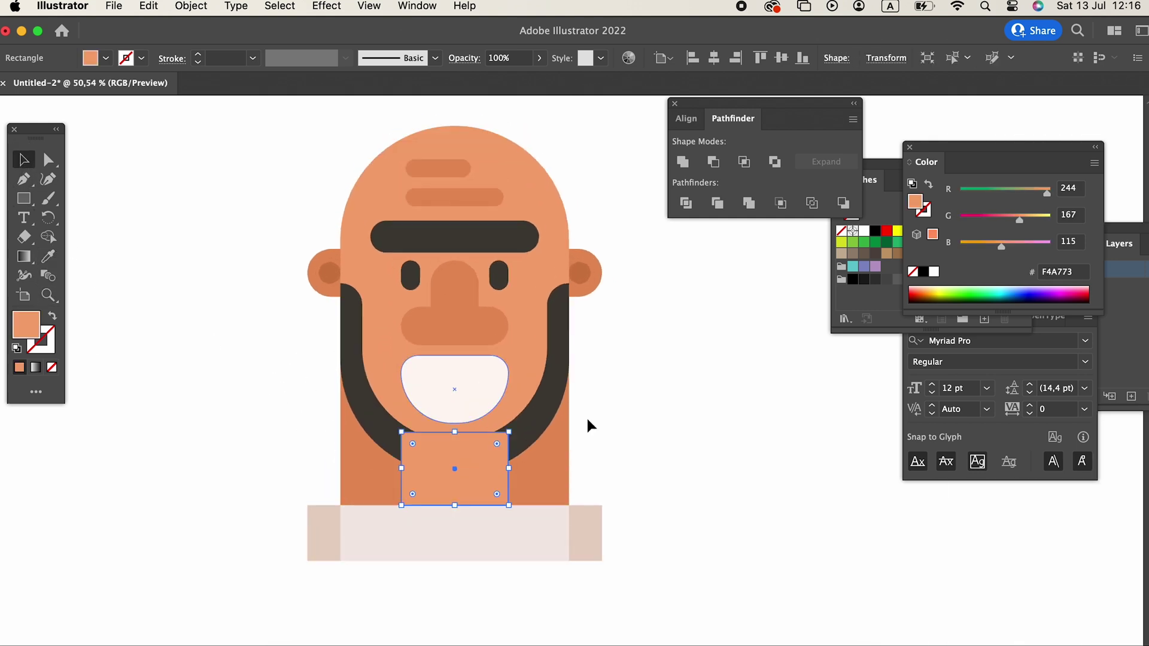
Send the neck and its lighter centre rectangle backward so the beard overlaps them.
left_click(490, 486, "shift")
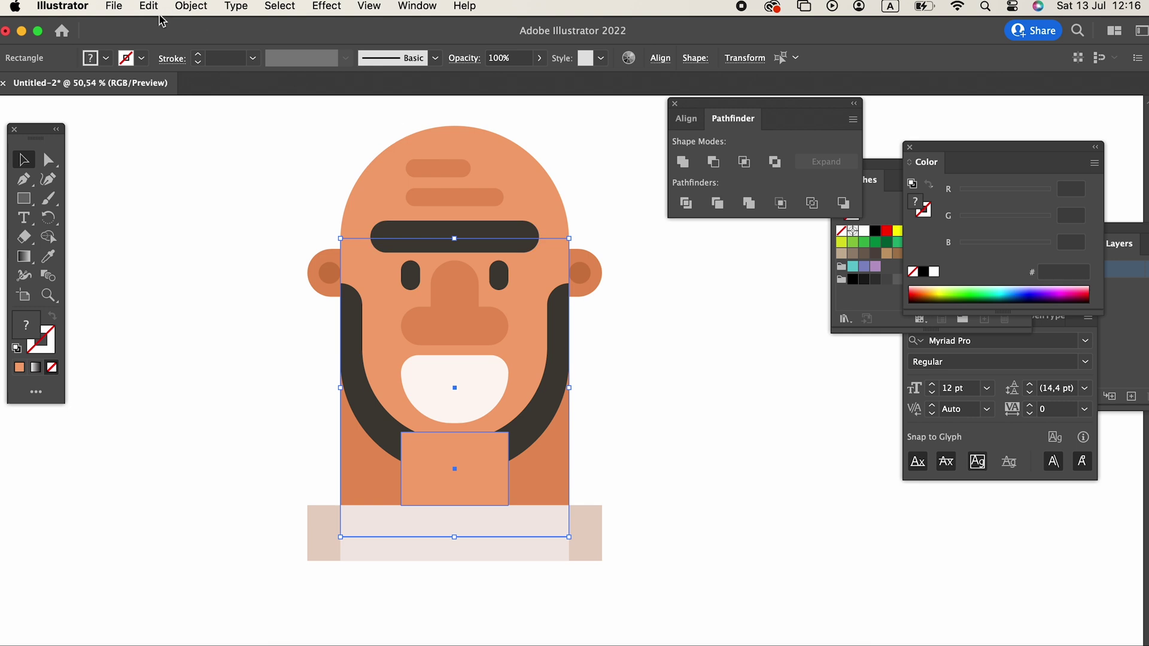
left_click(190, 6)
mouse_move(208, 53)
left_click(410, 101)
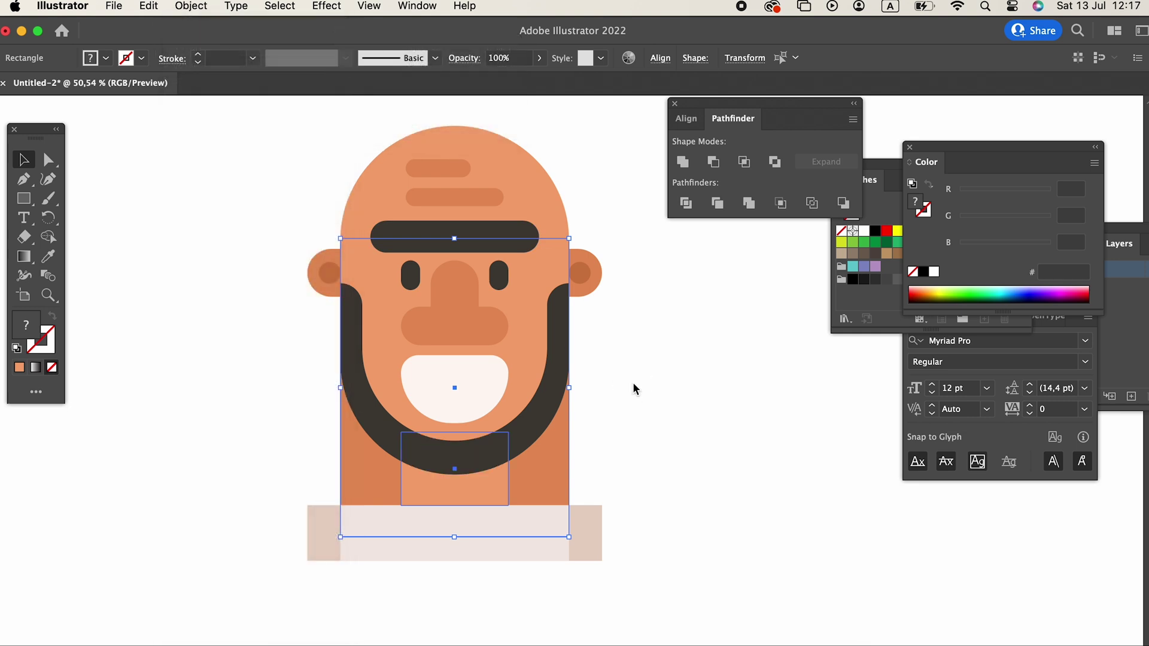
key("z")
left_click(594, 431, "alt")
left_click_drag(623, 406, 559, 455)
left_click(572, 416)
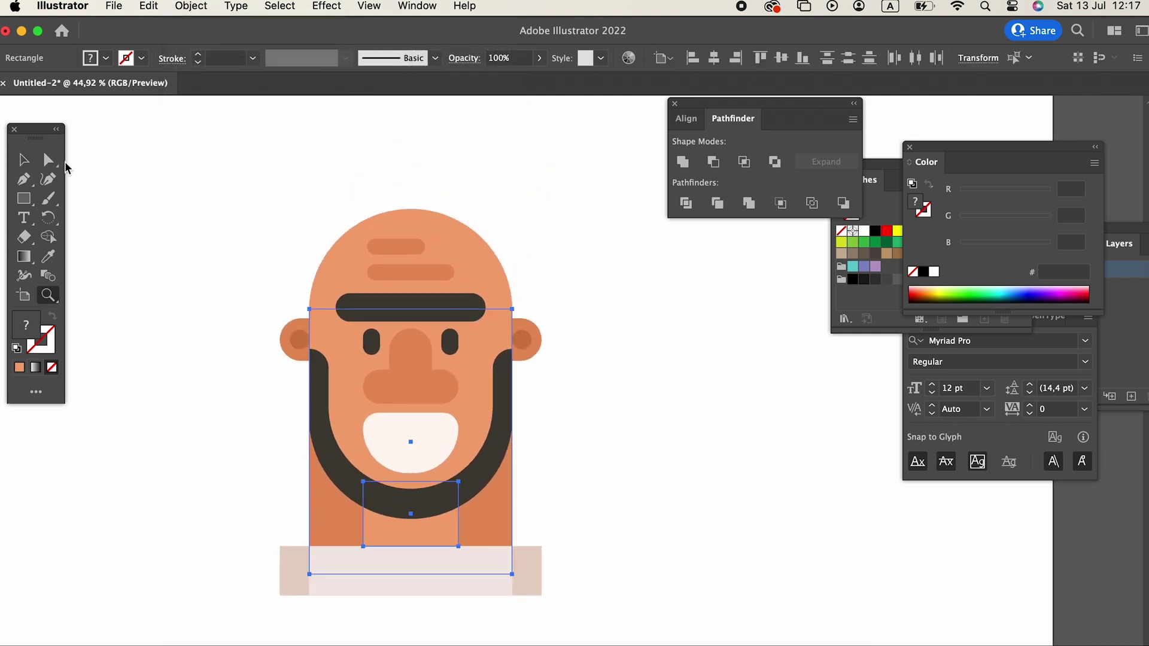
left_click(26, 162)
left_click(281, 160)
Draw a small E5925A rectangle near the top of the head, above the forehead wrinkles.
key("z")
left_click(453, 219)
left_click_drag(453, 219, 545, 266)
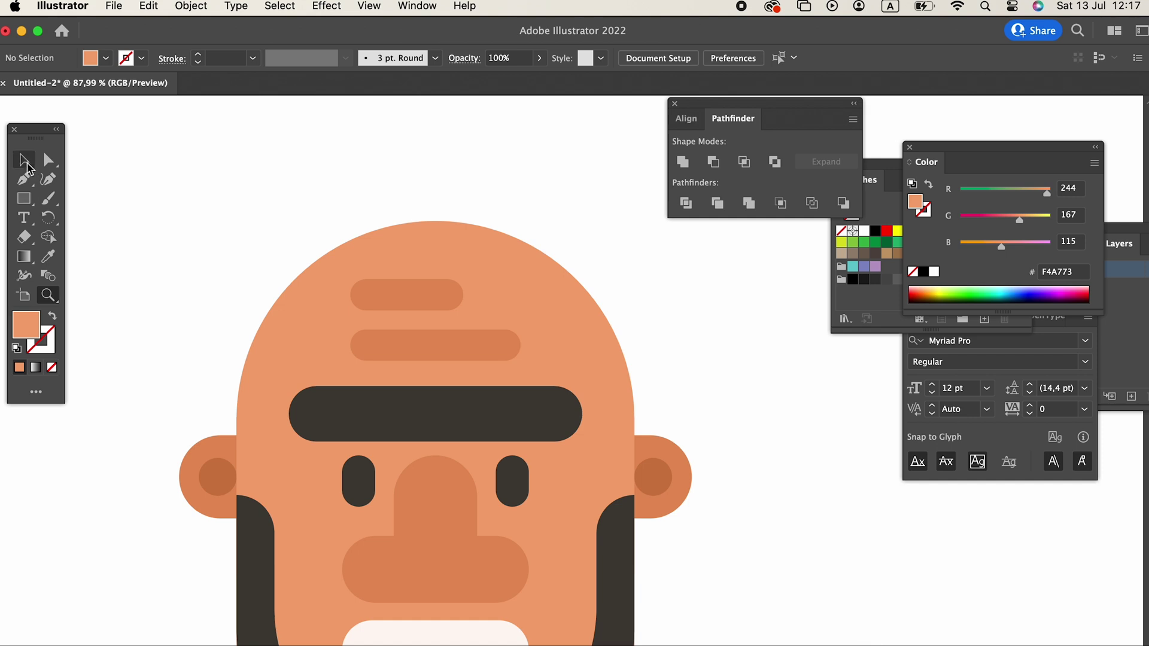
left_click(418, 309)
left_click(26, 192)
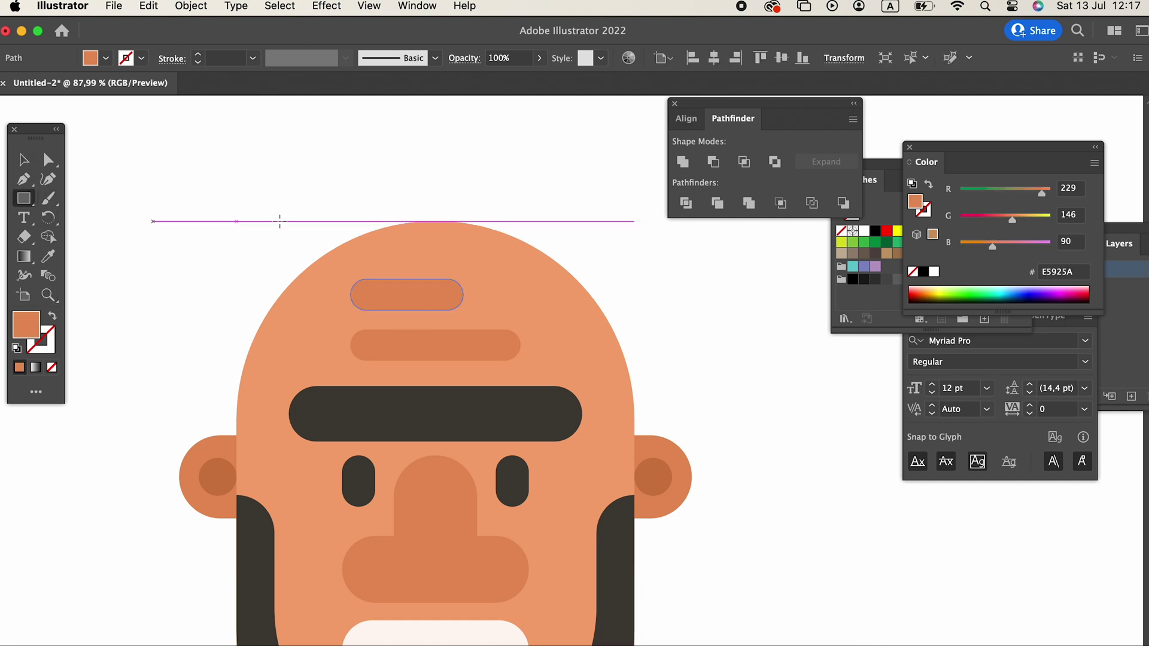
left_click_drag(413, 246, 464, 265)
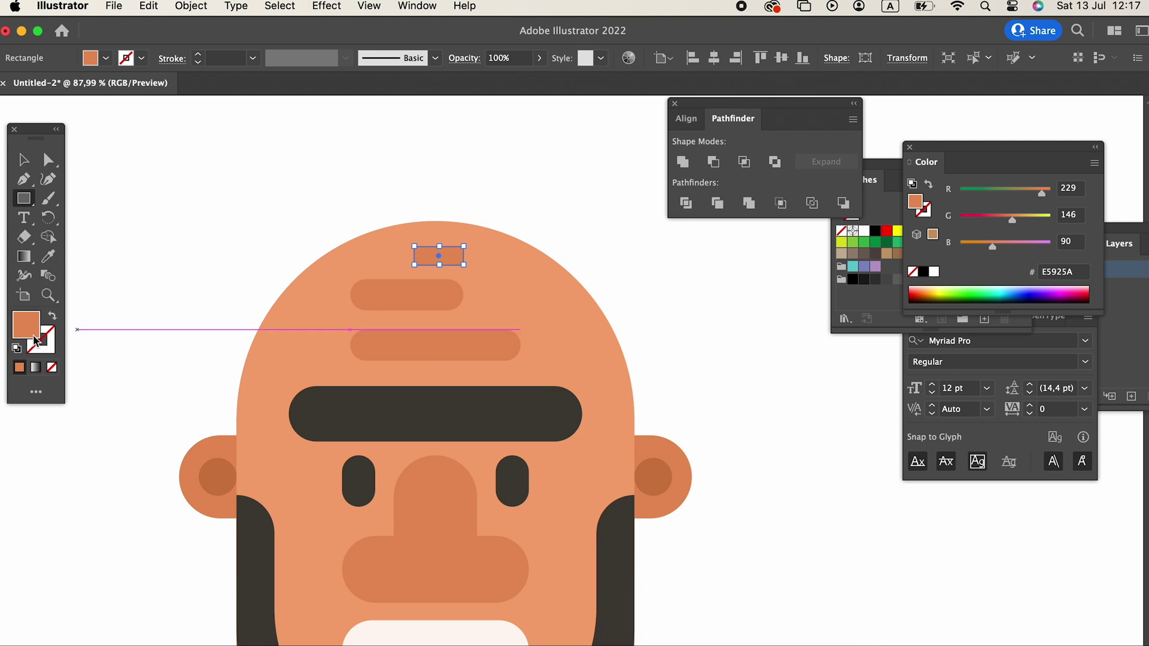
double_click(34, 339)
left_click(169, 169)
left_click(520, 206)
left_click_drag(526, 201, 350, 221)
key("super+z")
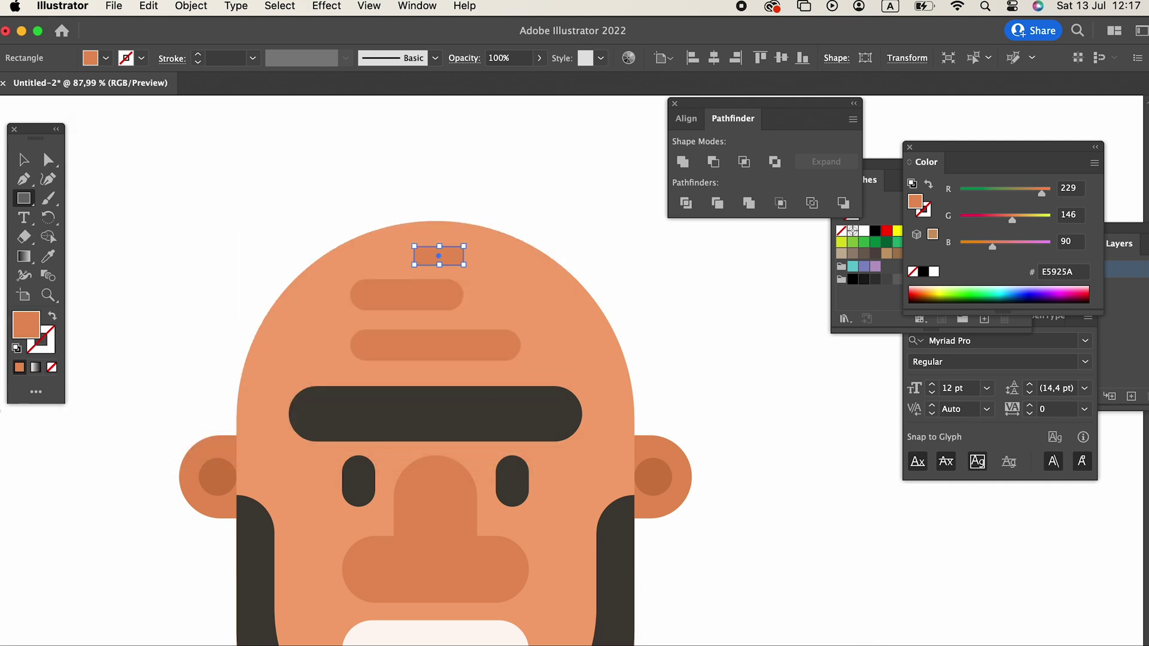
Fill the small rectangle above the forehead wrinkles with the light peach F9C19B.
double_click(26, 334)
left_click(184, 184)
left_click(491, 186)
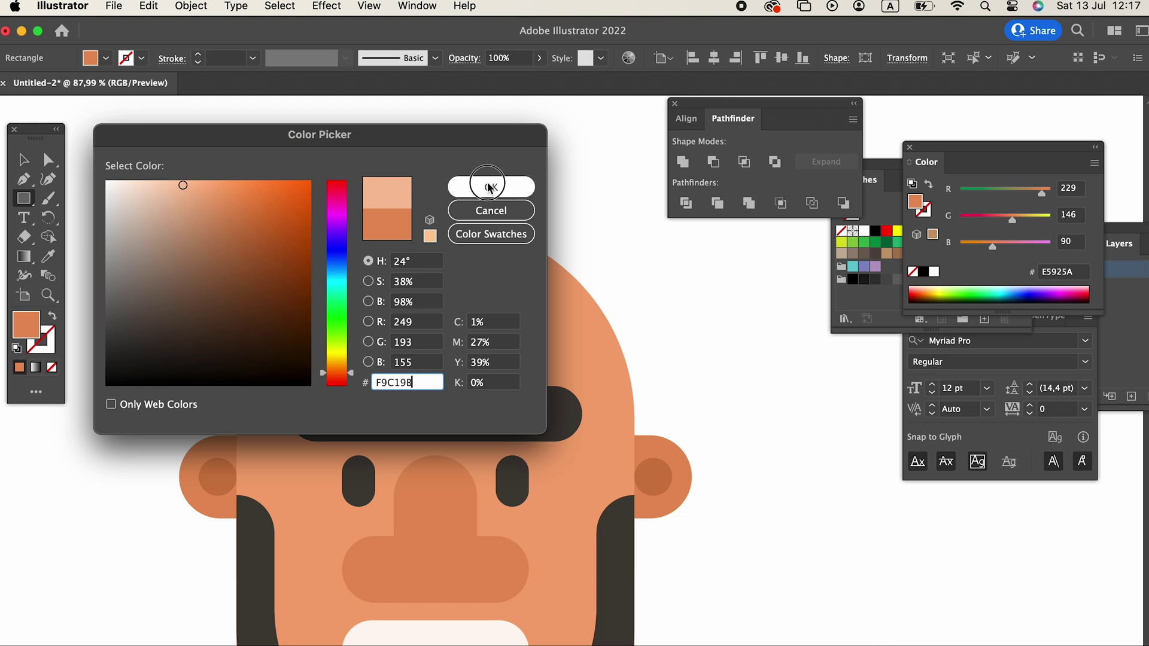
Fully round the corners of the small forehead highlight and convert it to a path with Pathfinder Unite.
key("z")
left_click(446, 274)
left_click(56, 163)
left_click_drag(406, 241, 491, 267)
key("z")
left_click_drag(531, 283, 272, 339)
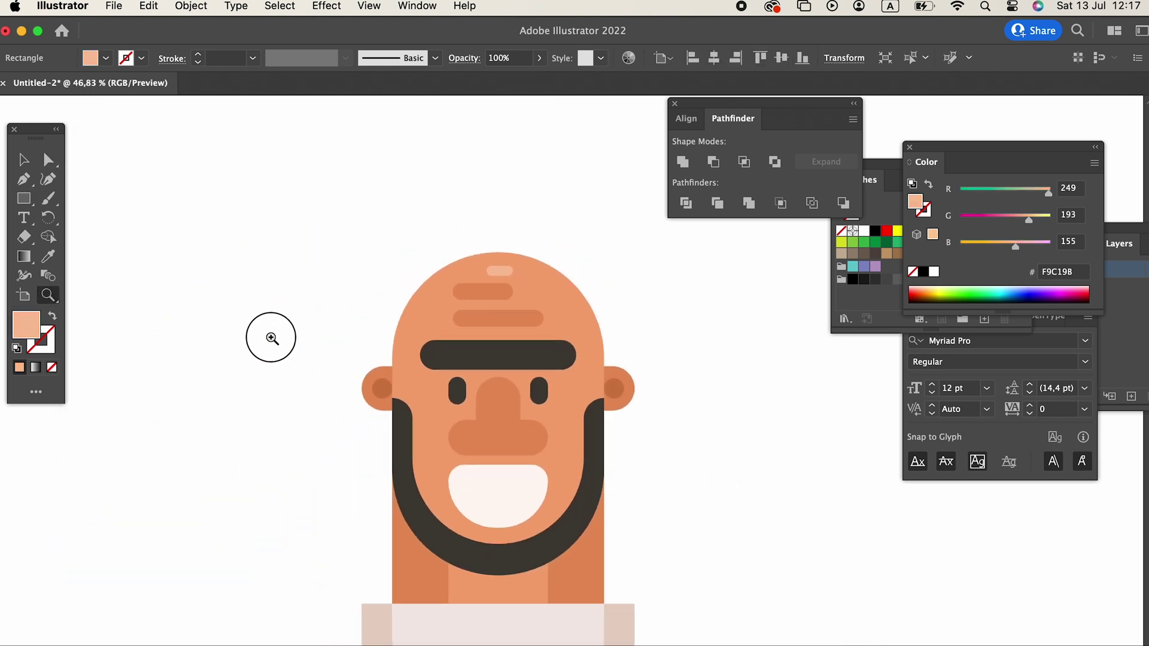
left_click(683, 162)
left_click_drag(704, 452, 590, 470)
left_click(23, 162)
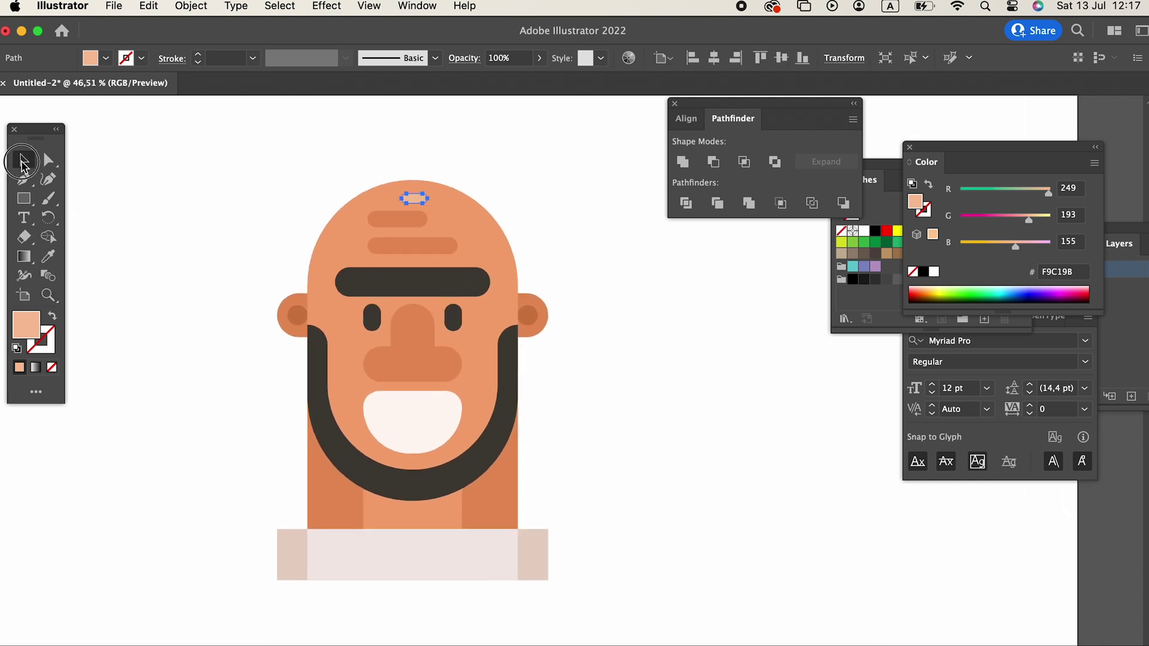
left_click(725, 68)
left_click(649, 441)
scroll(658, 455, "left", 2)
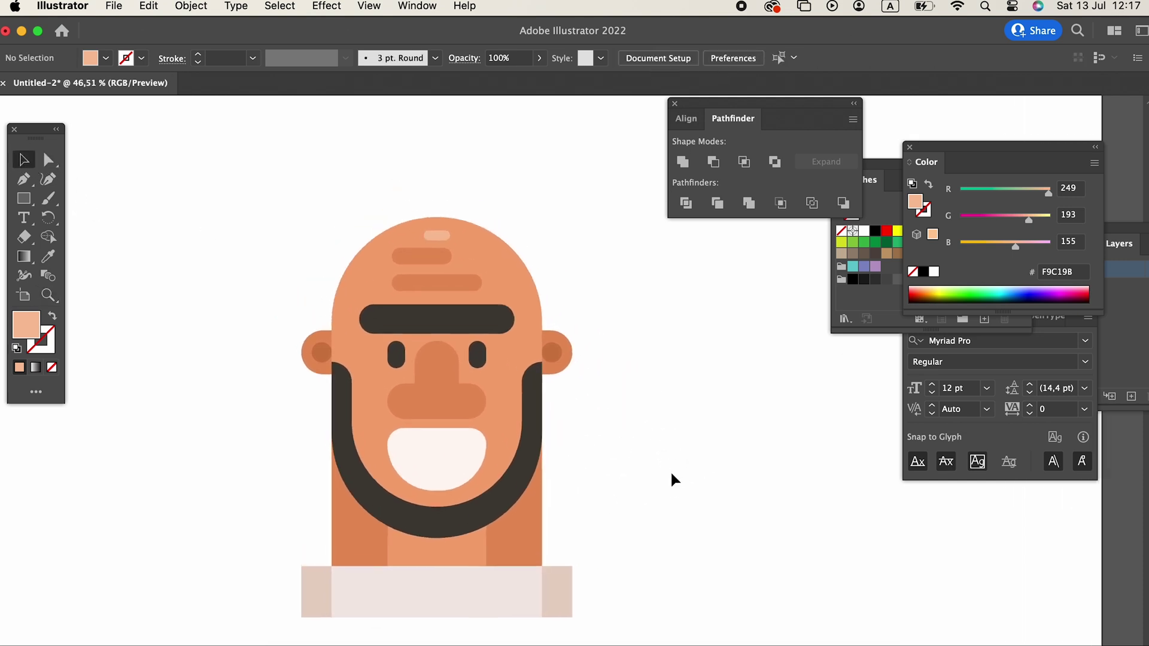
Draw a shadow rectangle as wide as the eyebrow, starting at its mid-height, and fill it with the neck colour E5925A.
key("z")
left_click_drag(512, 372, 592, 412)
left_click_drag(593, 412, 600, 343)
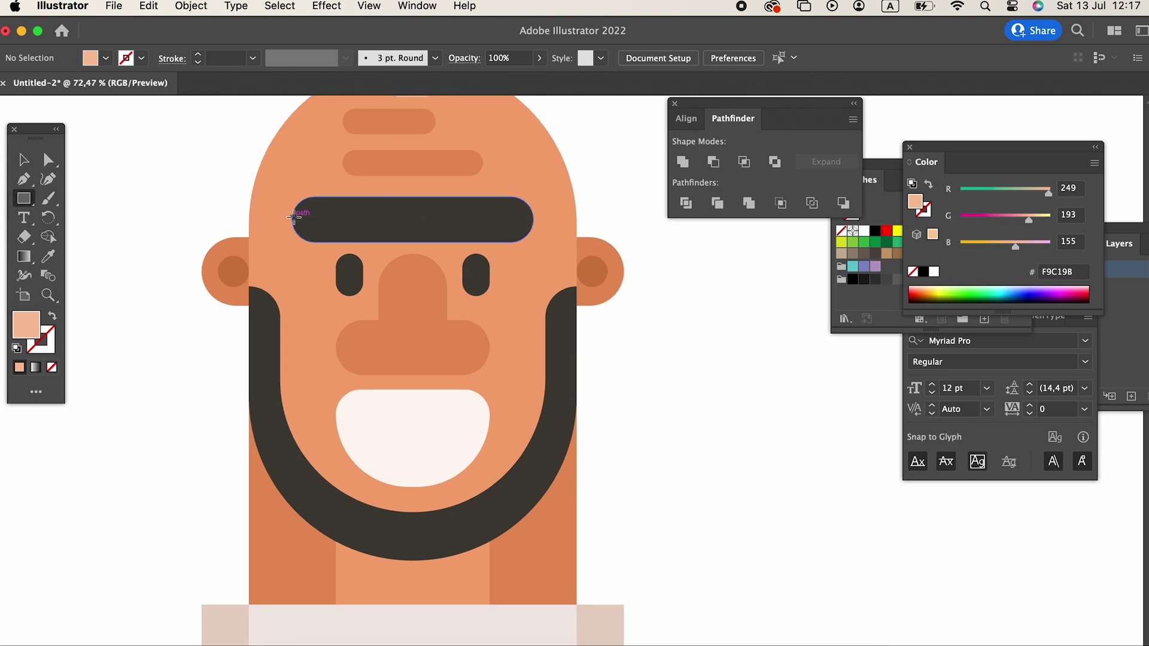
mouse_move(299, 222)
left_mouse_down()
mouse_move(559, 259)
mouse_move(534, 265)
left_mouse_up()
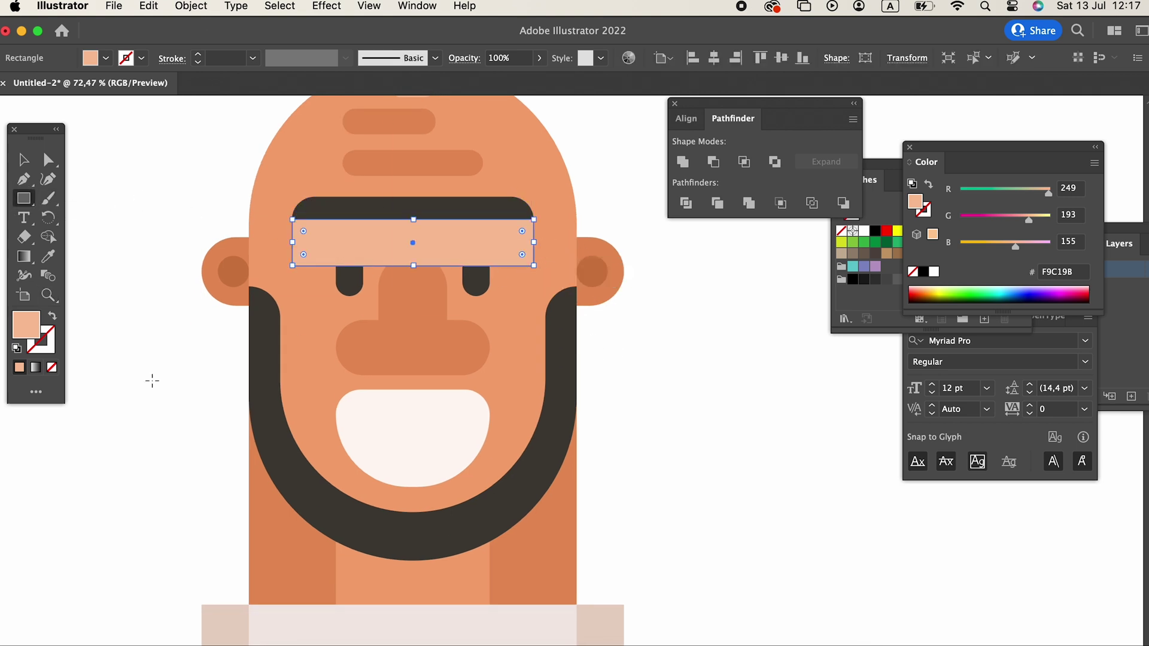
left_click(48, 256)
left_click(282, 493)
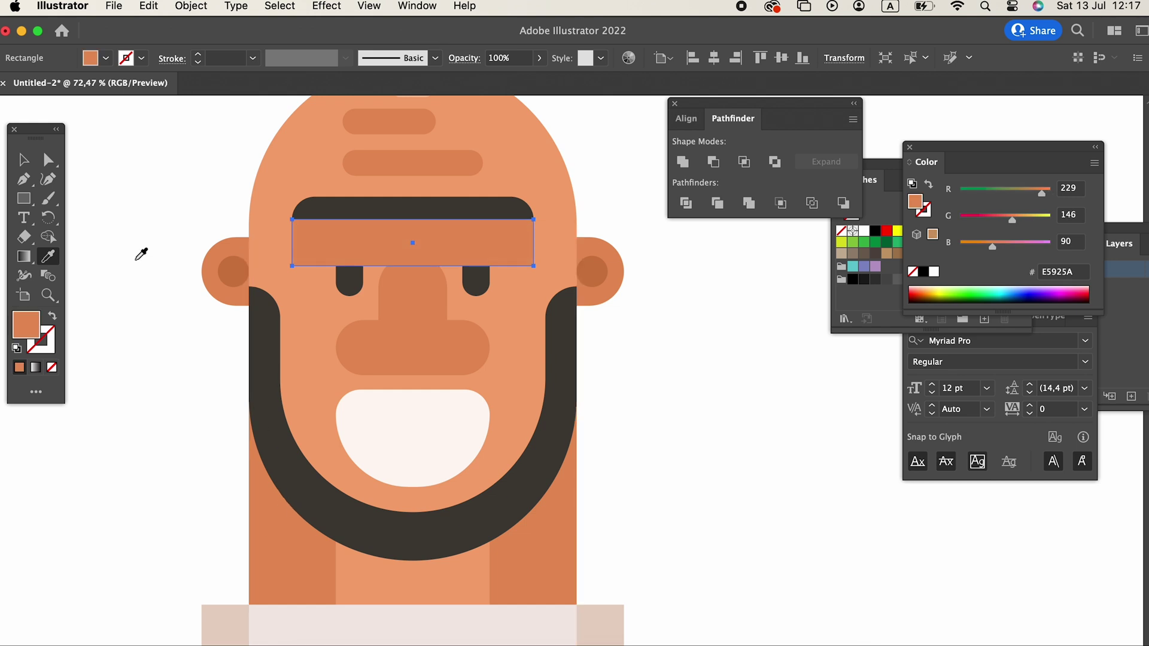
Bring the dark eyebrow in front of its shadow rectangle.
left_click(23, 160)
left_click(379, 214)
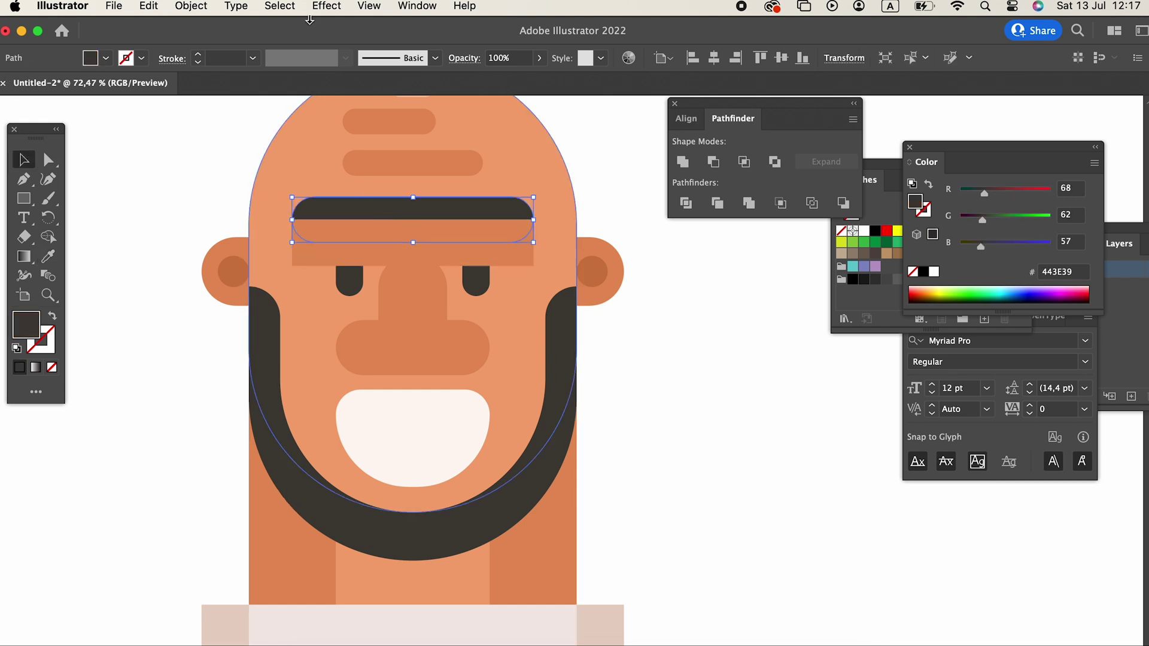
left_click(198, 6)
mouse_move(192, 43)
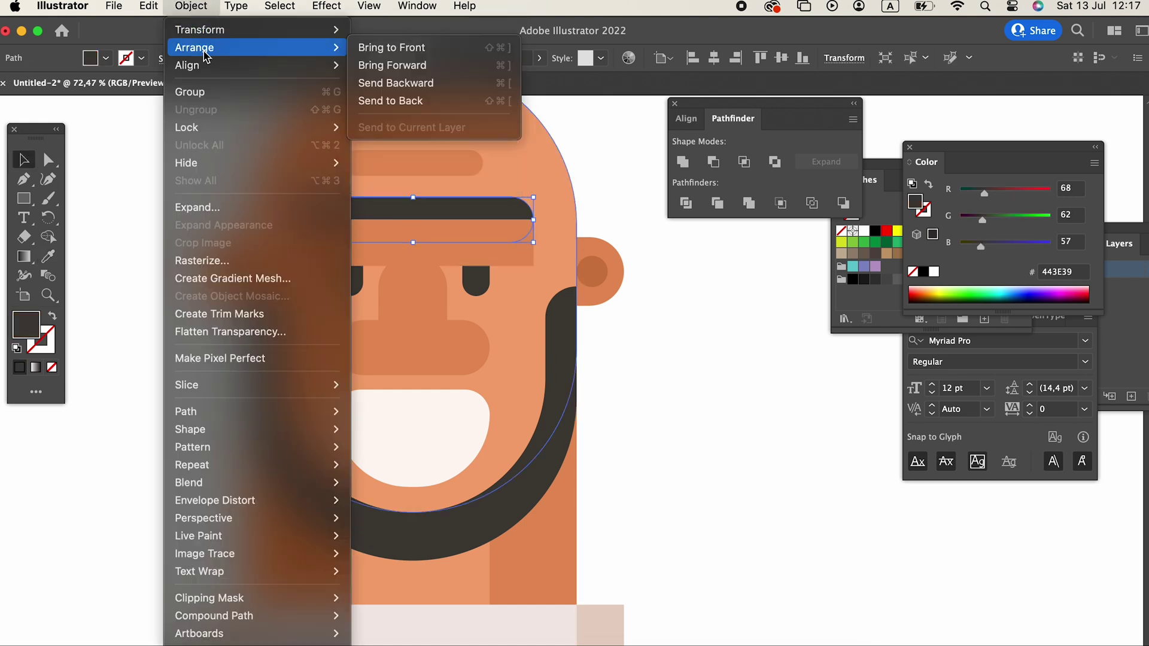
left_click(410, 44)
Fully round the two lower corners of the eyebrow's shadow rectangle.
left_click(454, 259)
left_click(48, 159)
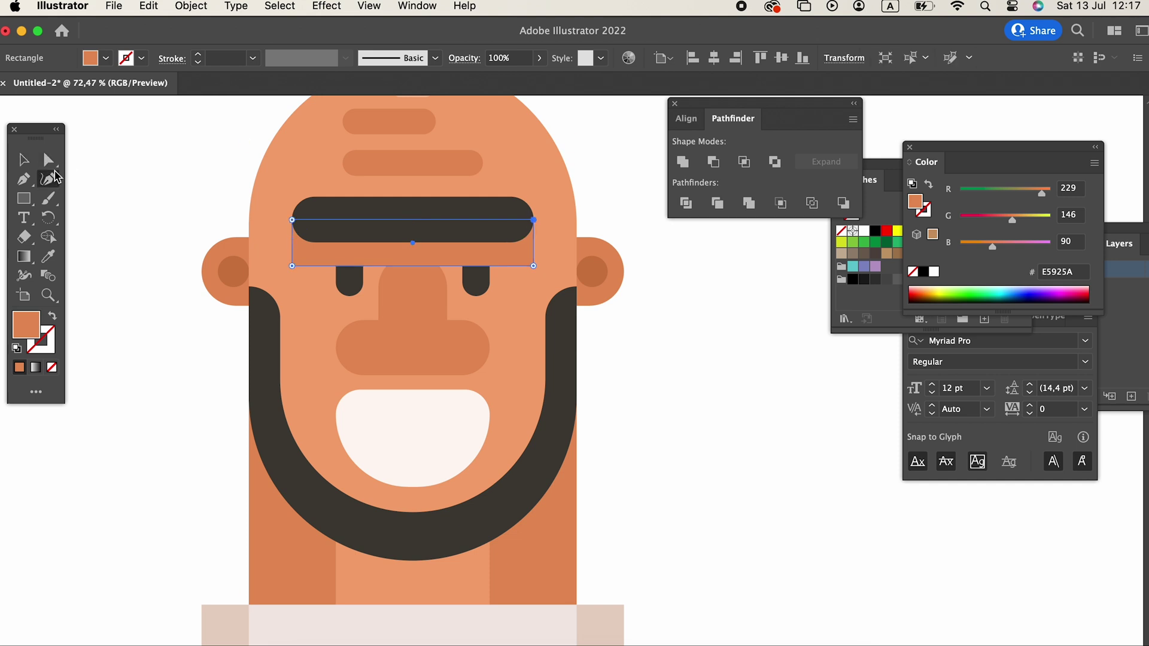
left_click_drag(292, 264, 512, 230)
key("z")
left_click_drag(512, 229, 552, 229)
Bring both eyes and the eyebrow to the front, above the eyebrow's shadow.
left_click(24, 160)
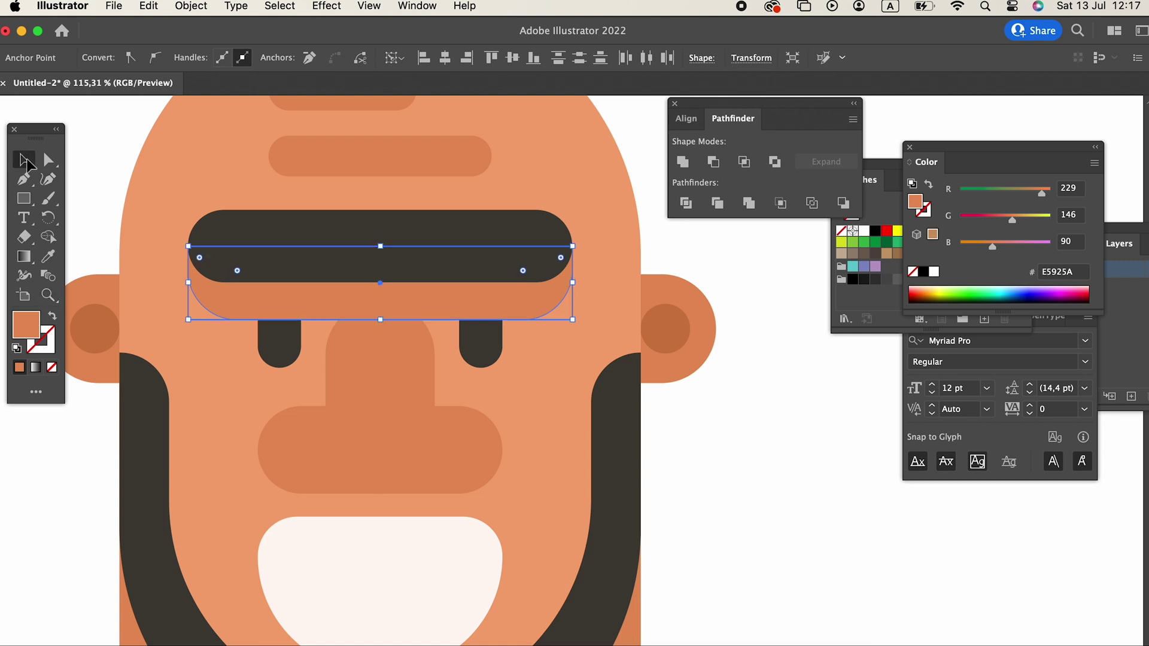
left_click(494, 358)
left_click(464, 256, "shift")
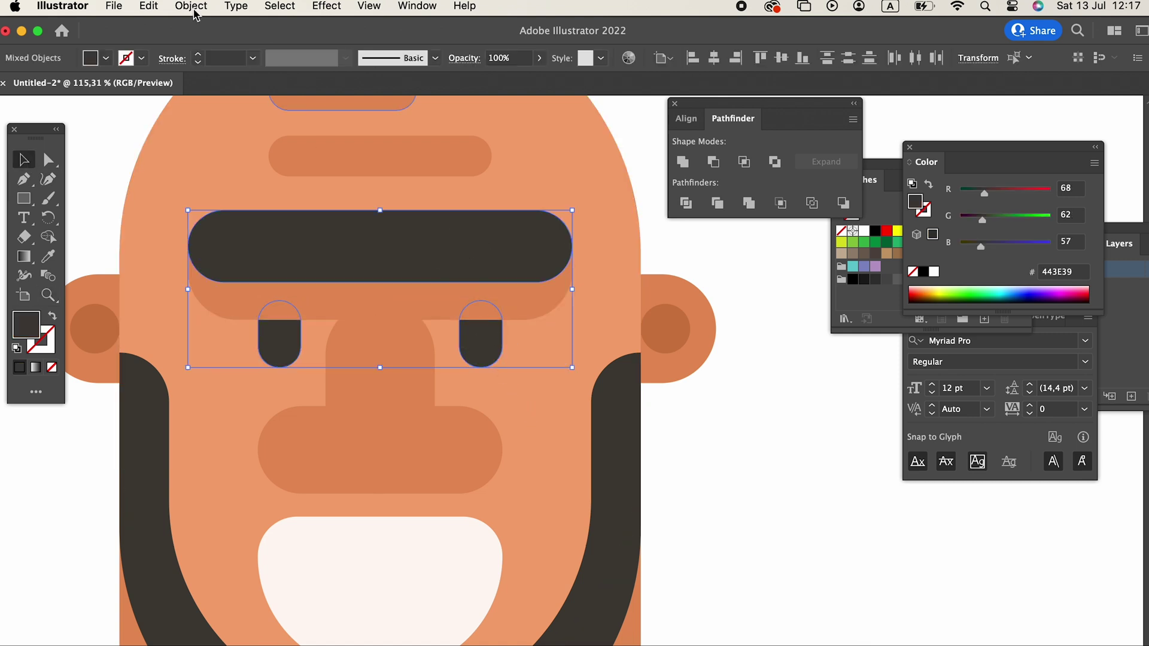
left_click(190, 7)
mouse_move(359, 48)
left_click(526, 49)
left_click(803, 514)
key("z")
left_click_drag(711, 491, 620, 556)
left_click_drag(528, 386, 552, 395)
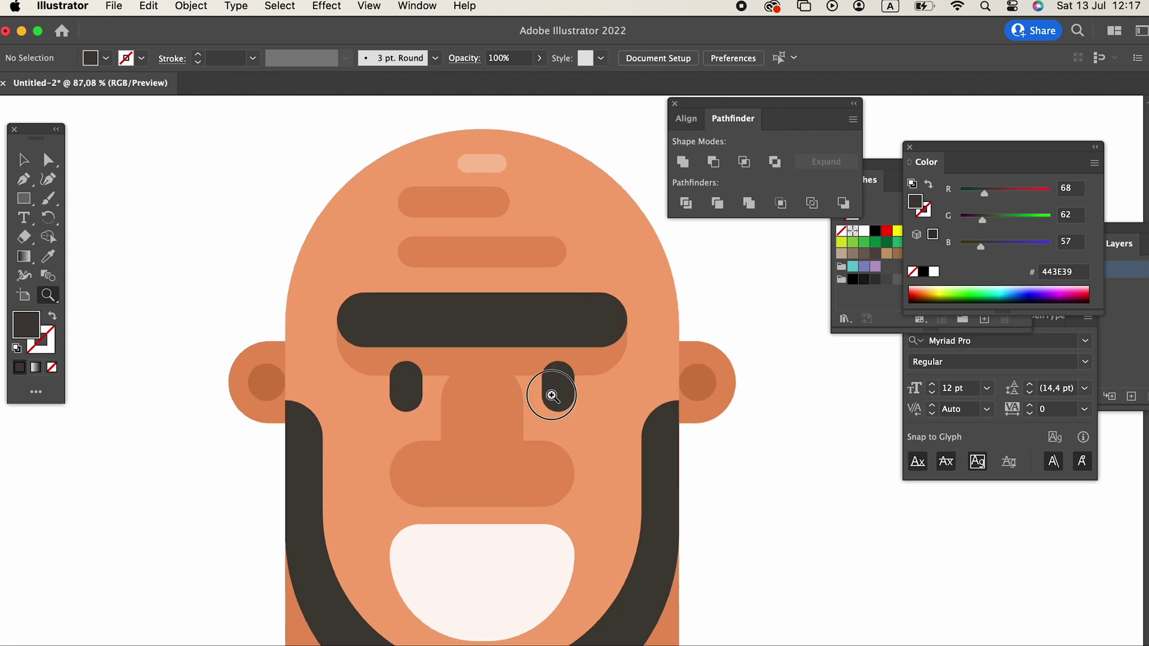
left_click(552, 396)
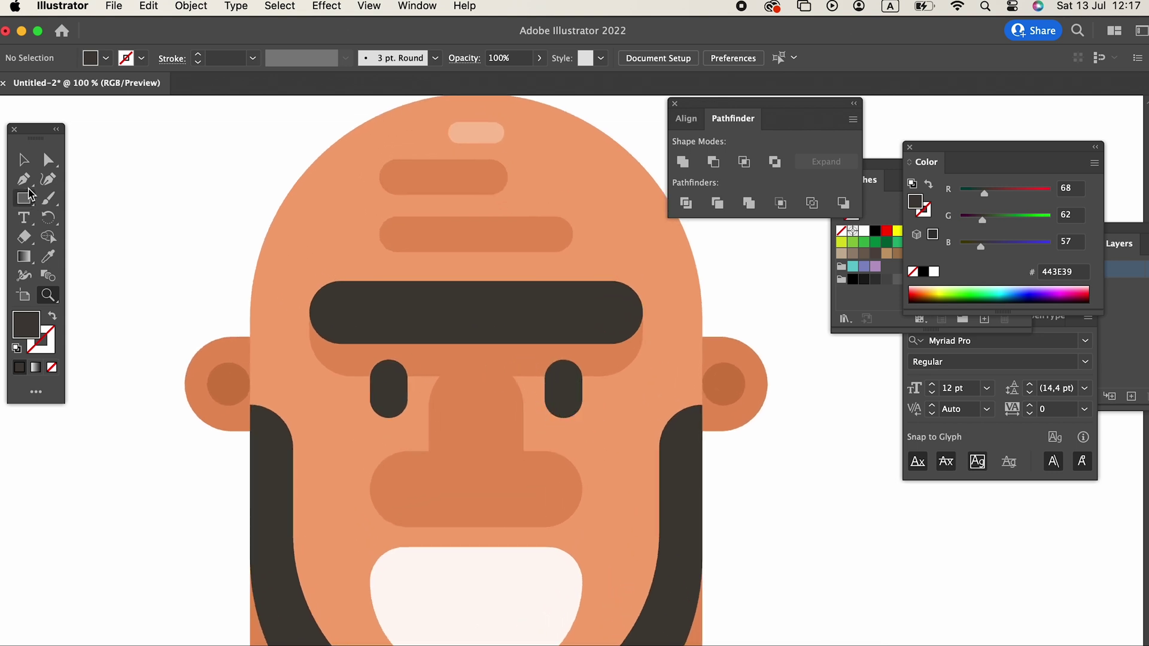
Stretch the eyebrow's shadow shape downward so its lower edge ends just below both eyes.
left_click(525, 363)
left_click_drag(476, 376, 477, 418)
key("z")
left_click_drag(500, 319, 382, 485)
left_click_drag(441, 375, 570, 461)
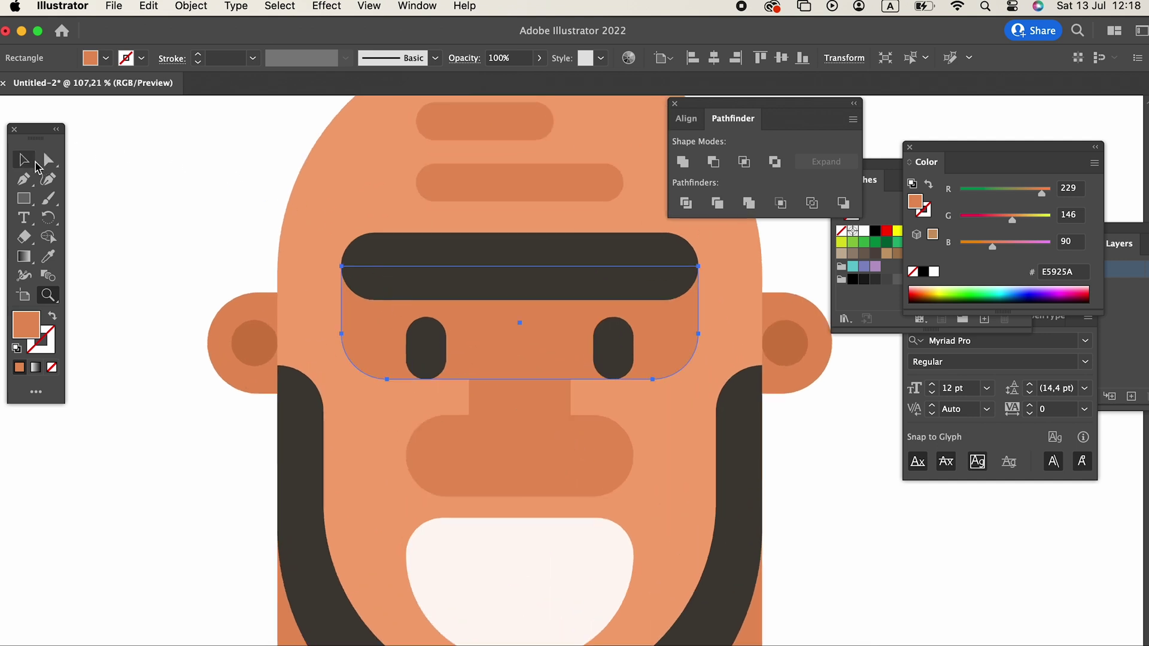
left_click(34, 162)
left_click_drag(522, 380, 527, 388)
key("z")
left_click_drag(562, 332, 374, 364)
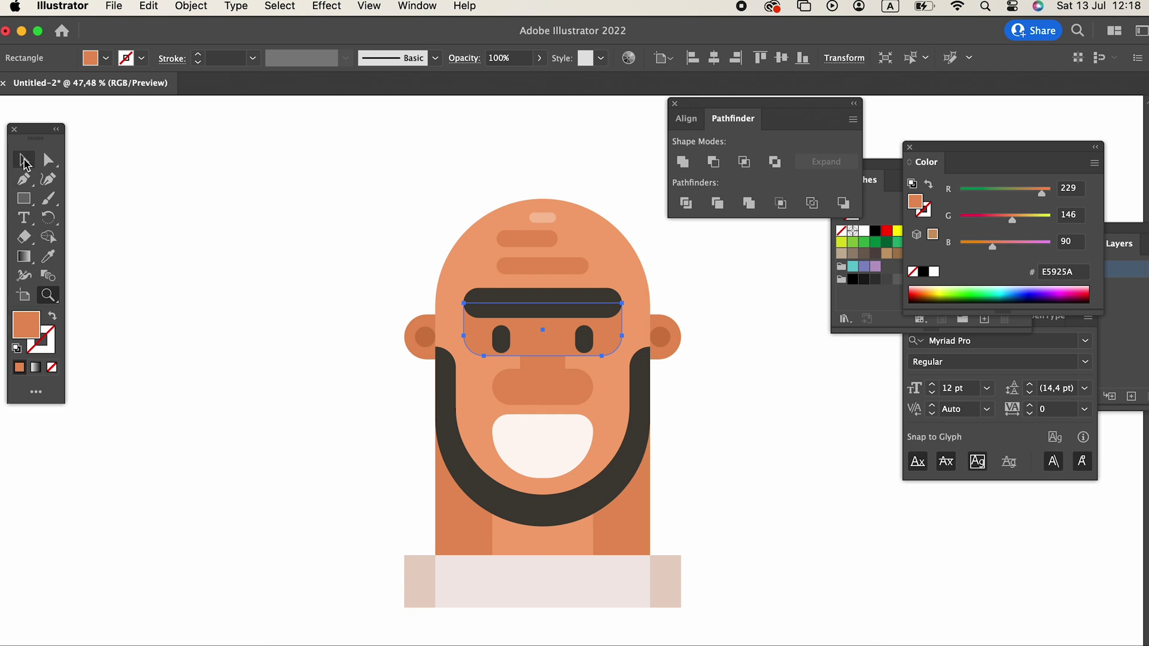
Group all shapes of the portrait, from the head to the collar.
left_click(24, 162)
left_click(354, 401)
scroll(419, 479, "right", 5)
scroll(419, 479, "down", 2)
left_click_drag(623, 623, 159, 174)
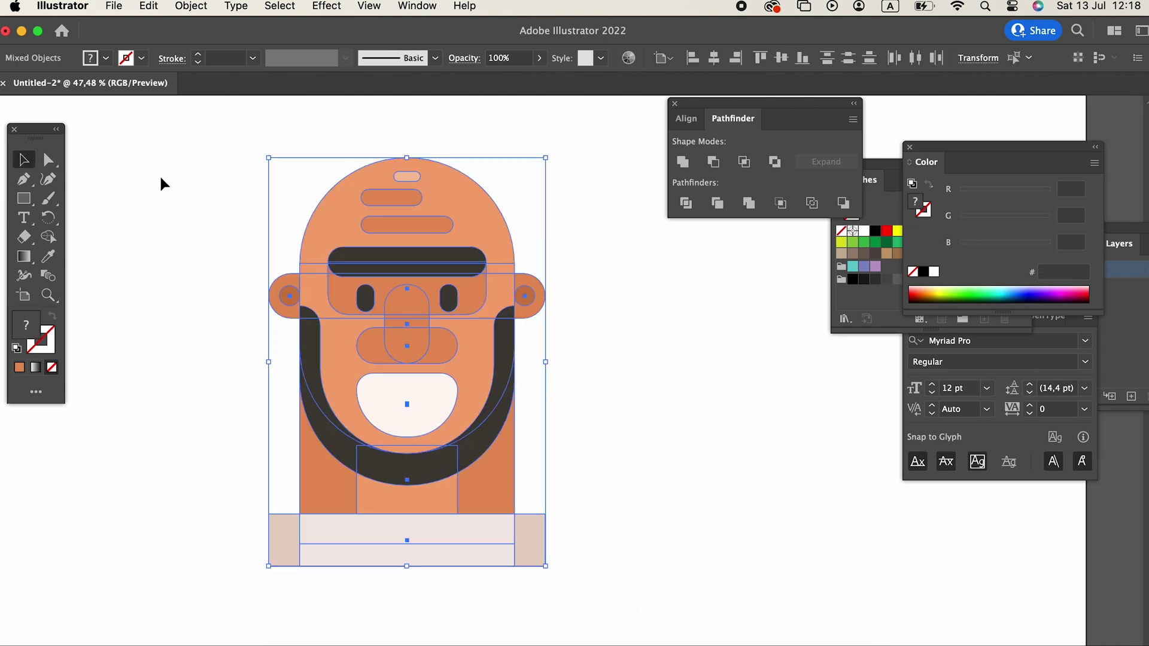
left_click(191, 7)
left_click(679, 419)
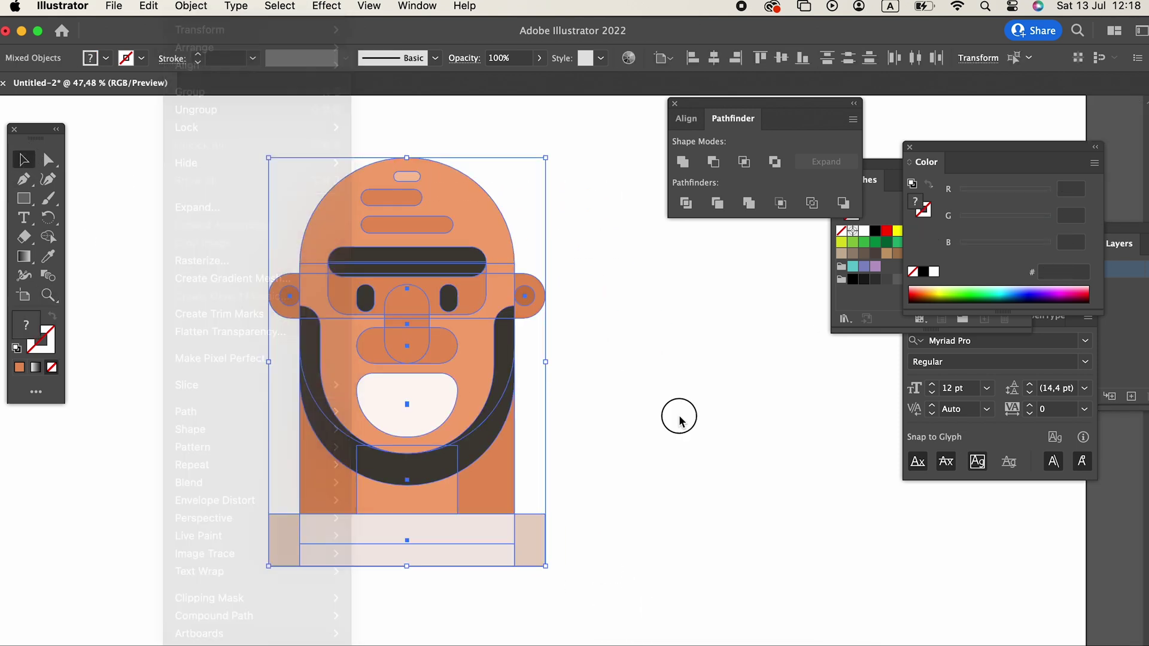
left_click(654, 531)
Centre the portrait group vertically on the artboard and deselect it.
left_click(401, 395)
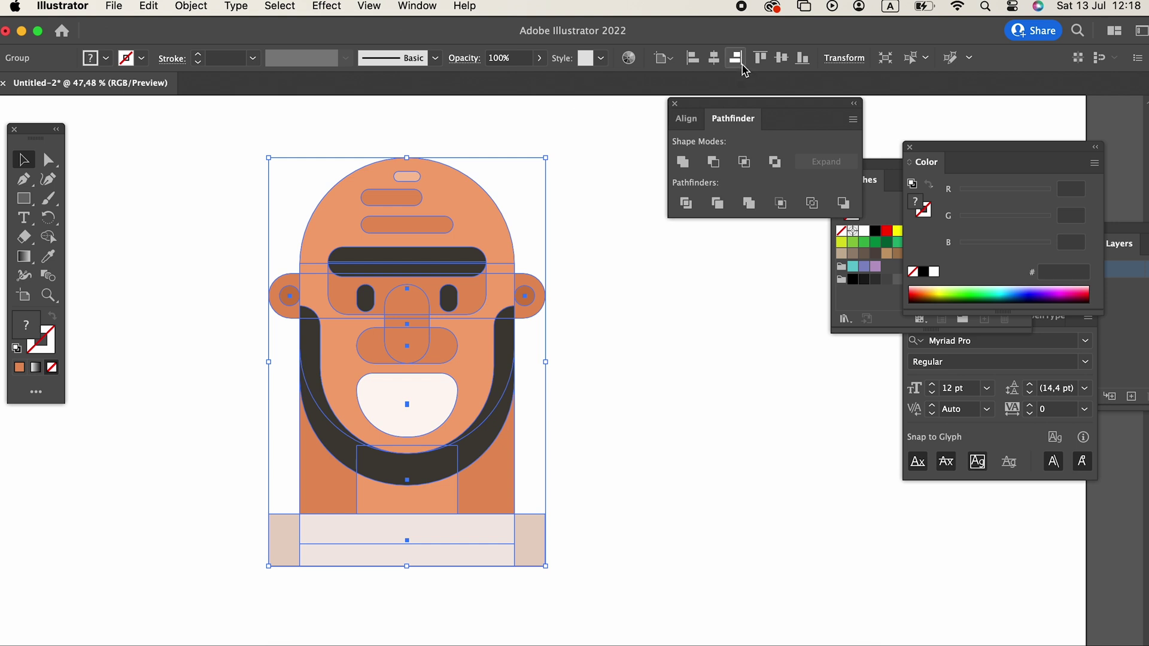
left_click(786, 62)
left_click(669, 496)
Move the floating Pathfinder panel away from the portrait and enlarge the view of the artwork.
left_click_drag(666, 500, 743, 327)
left_click_drag(791, 111, 977, 99)
key("z")
left_click_drag(713, 486, 746, 483)
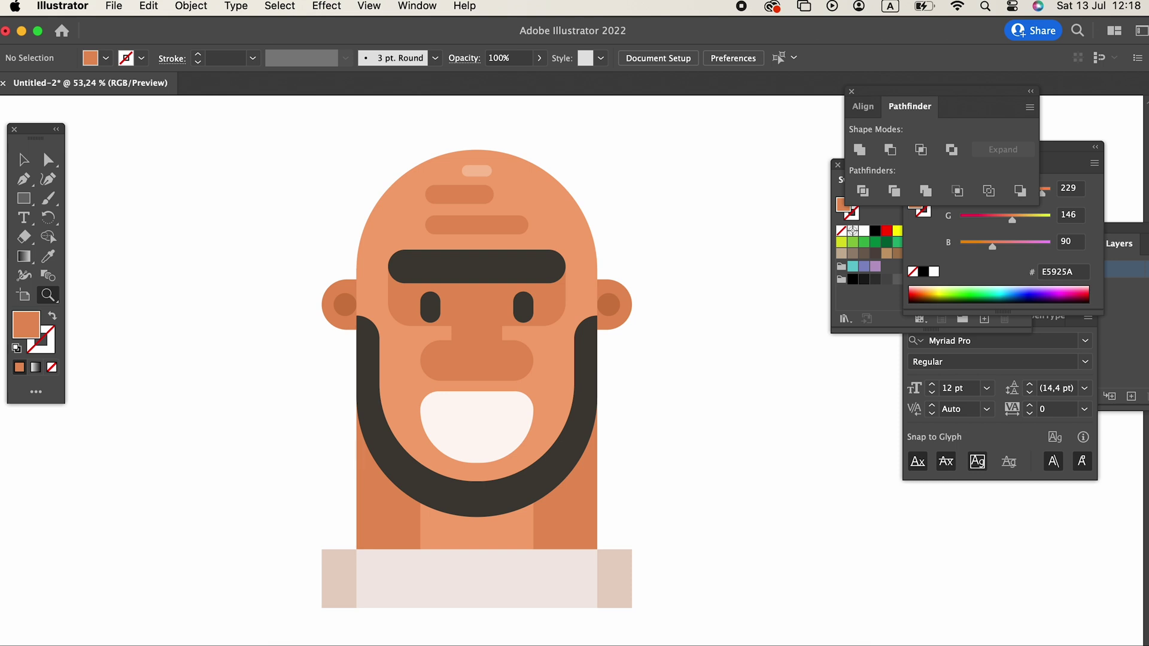